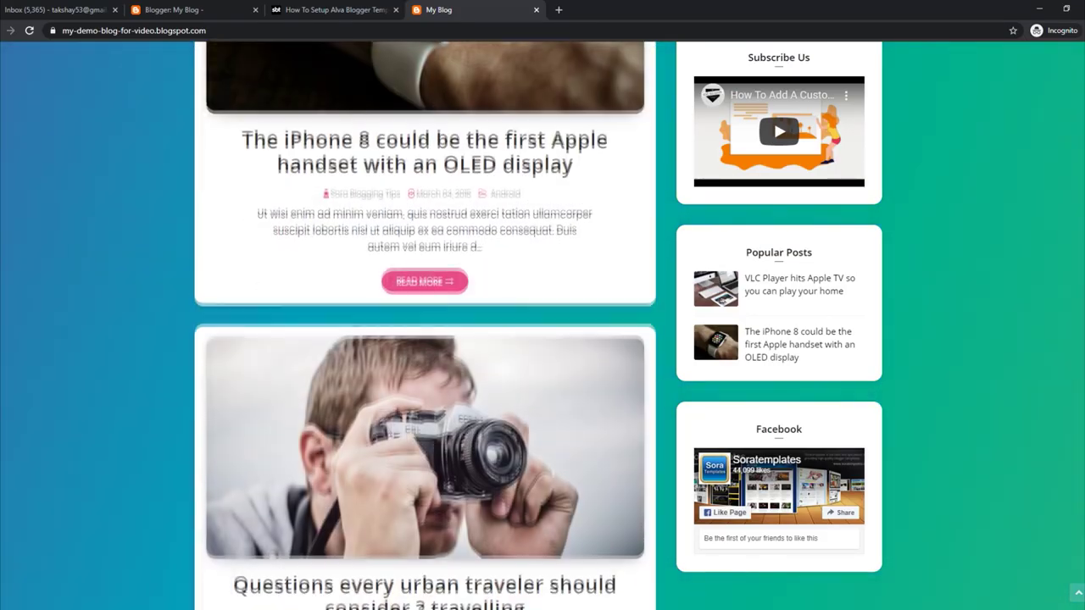
# - Look over the demo blog's home page and go through the Alva template setup article to its Main Menu section
pyautogui.scroll(-2, 542, 339)
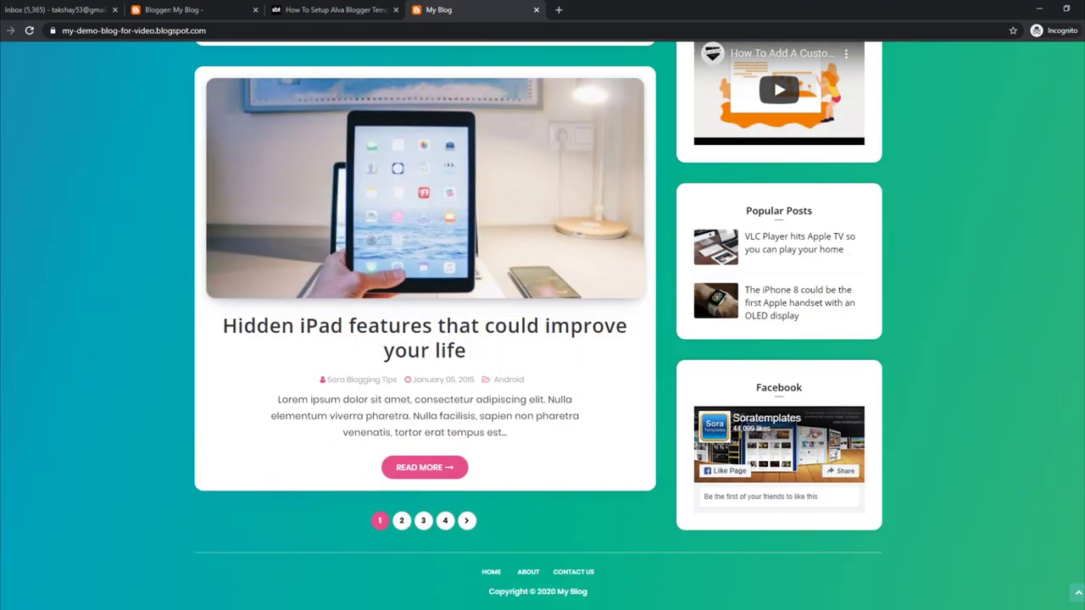
pyautogui.scroll(2, 543, 339)
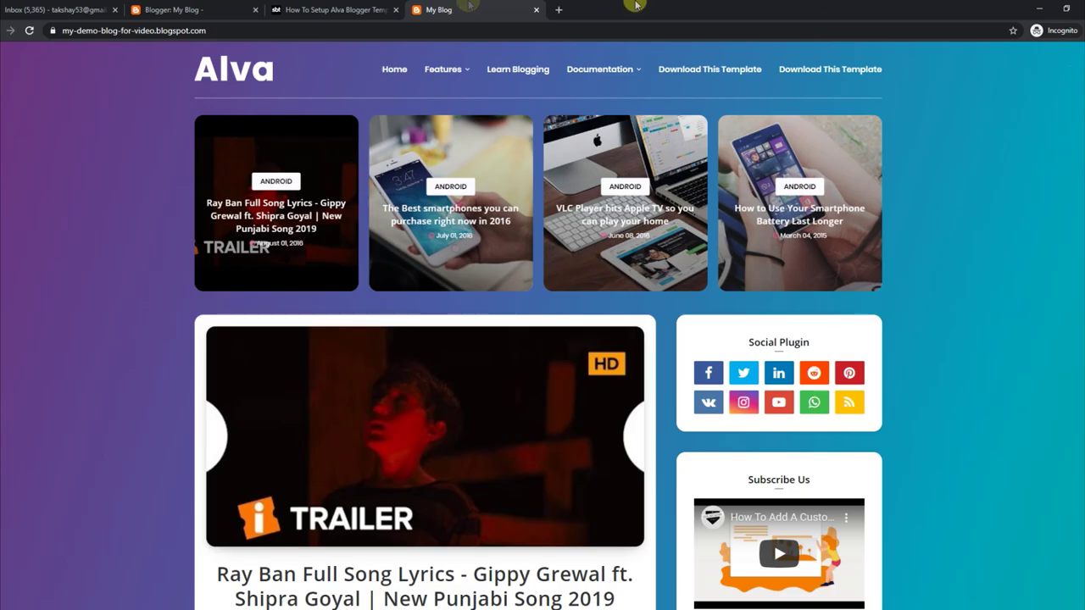
pyautogui.click(357, 7)
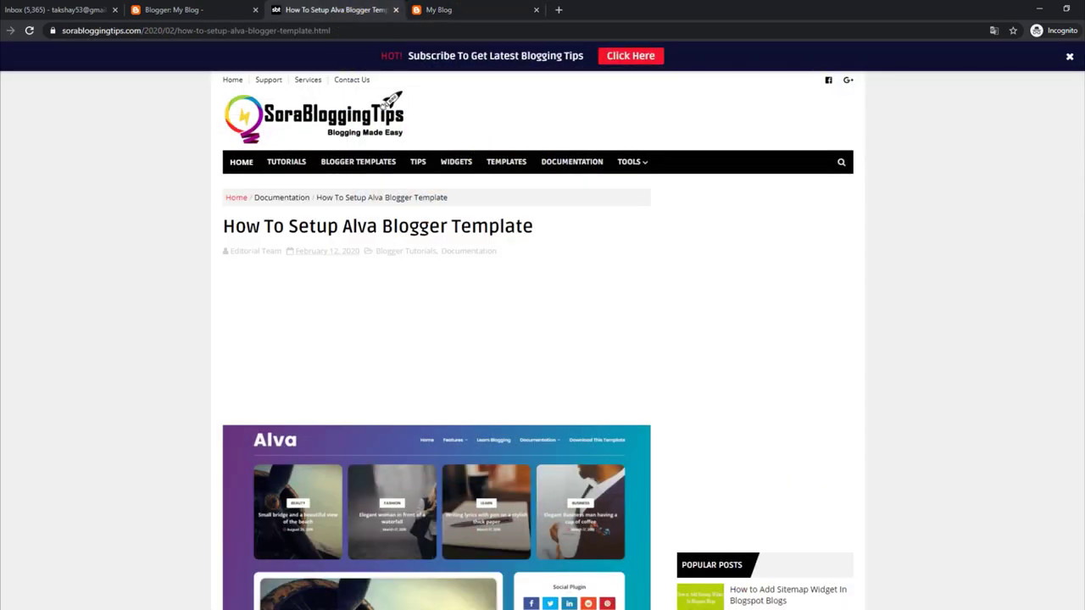
pyautogui.scroll(-5, 543, 339)
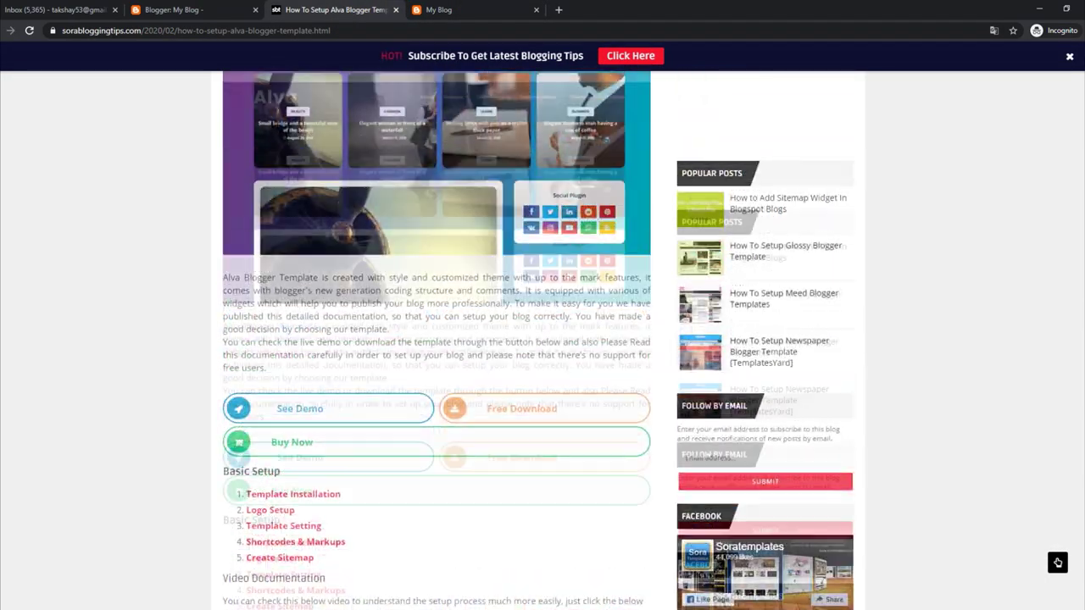
pyautogui.click(1057, 561)
pyautogui.moveTo(227, 222); pyautogui.dragTo(686, 259)
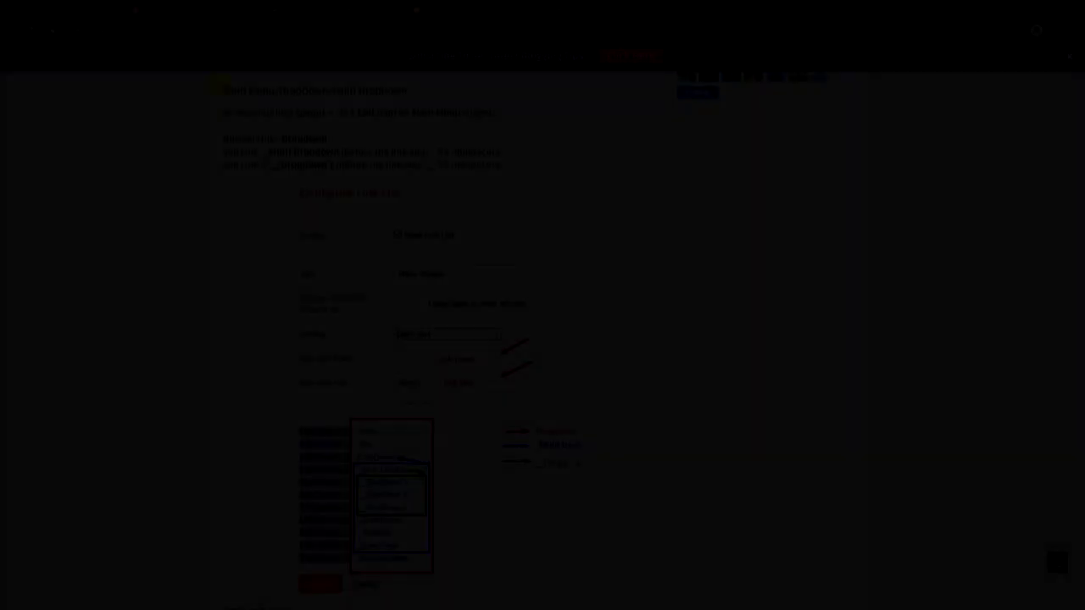
# - Read the Main Menu/DropDown/Multi DropDown instructions and compare them with the Features submenus on the live blog
pyautogui.moveTo(223, 91); pyautogui.dragTo(403, 90)
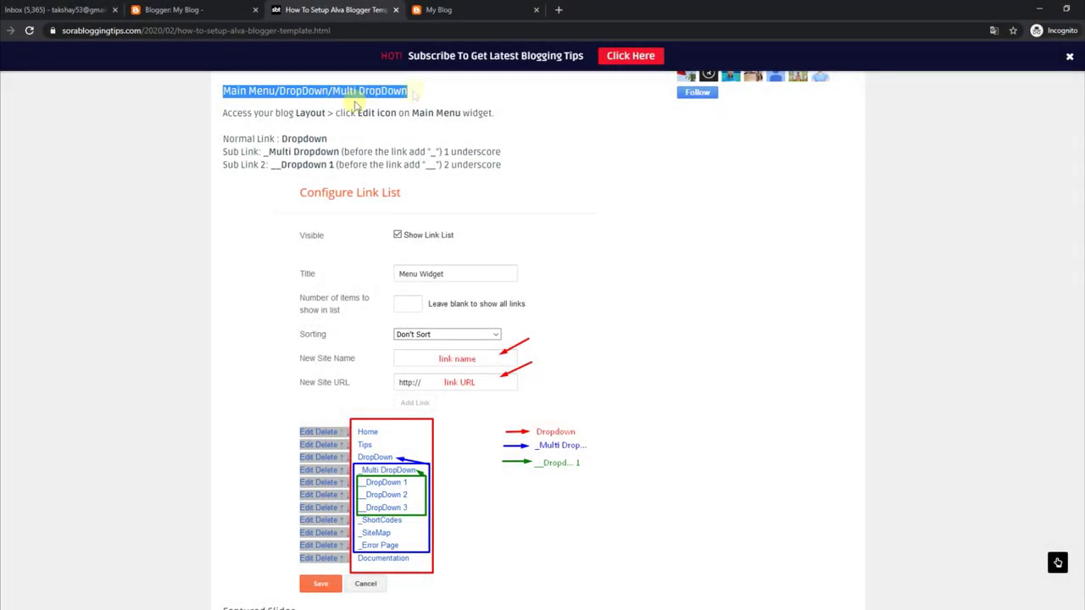
pyautogui.moveTo(227, 111); pyautogui.dragTo(515, 113)
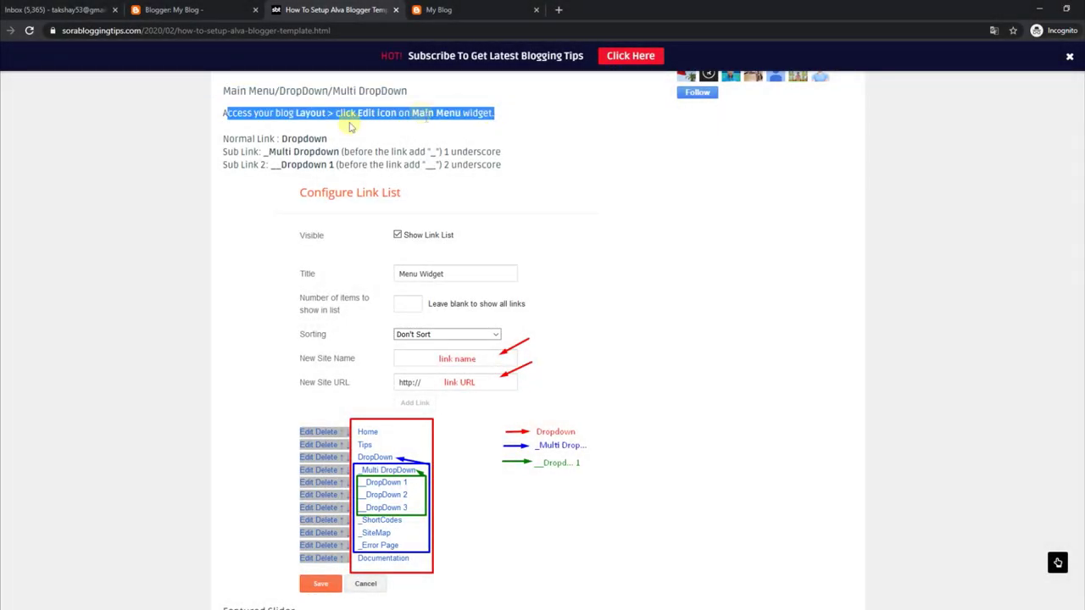
pyautogui.moveTo(223, 138); pyautogui.dragTo(331, 142)
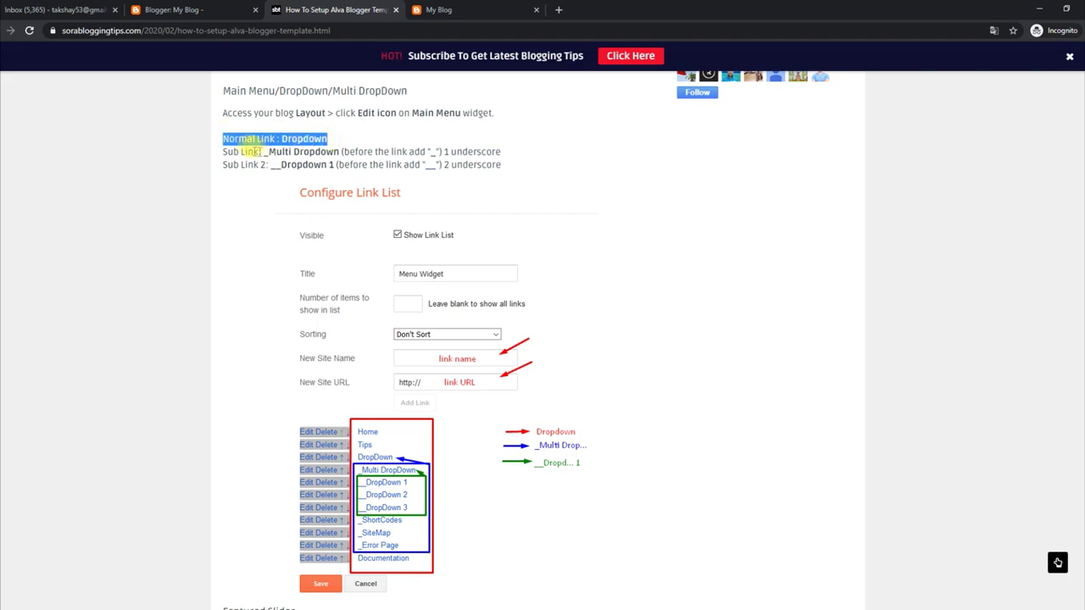
pyautogui.moveTo(223, 150); pyautogui.dragTo(461, 151)
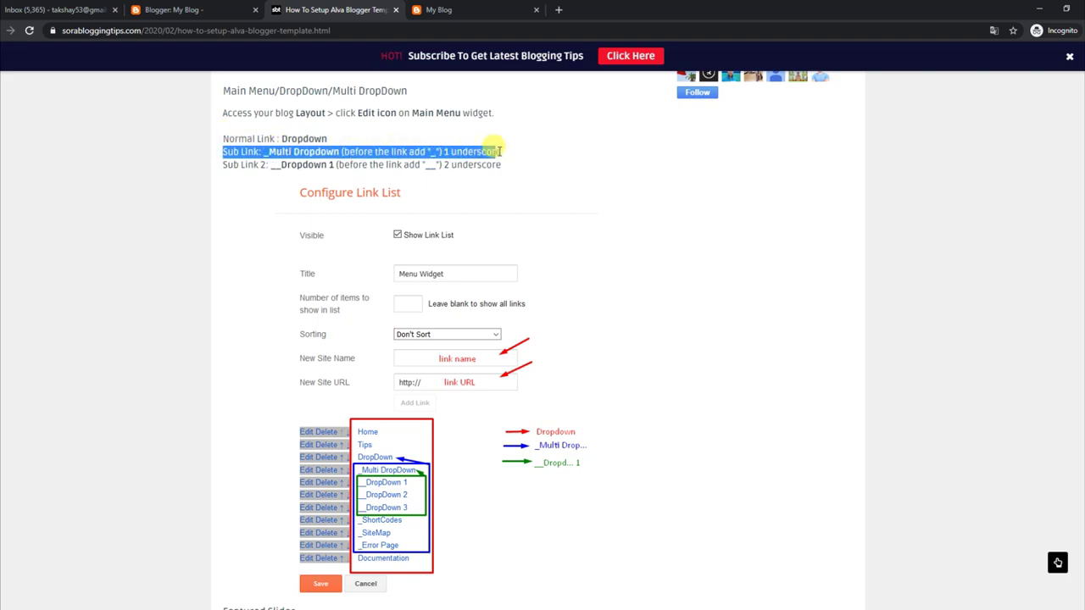
pyautogui.moveTo(224, 163); pyautogui.dragTo(466, 164)
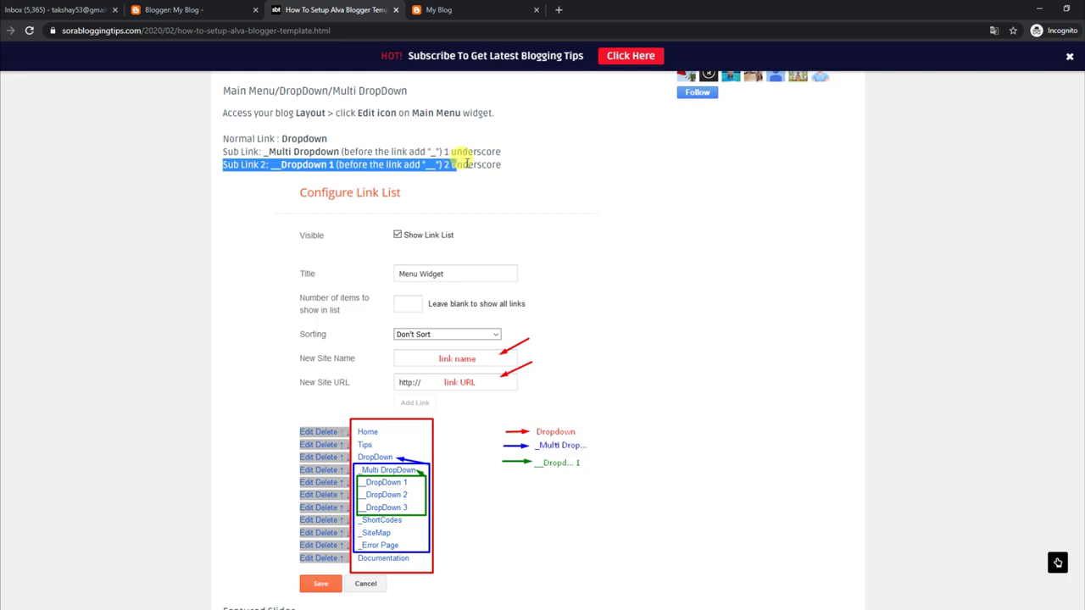
pyautogui.click(443, 11)
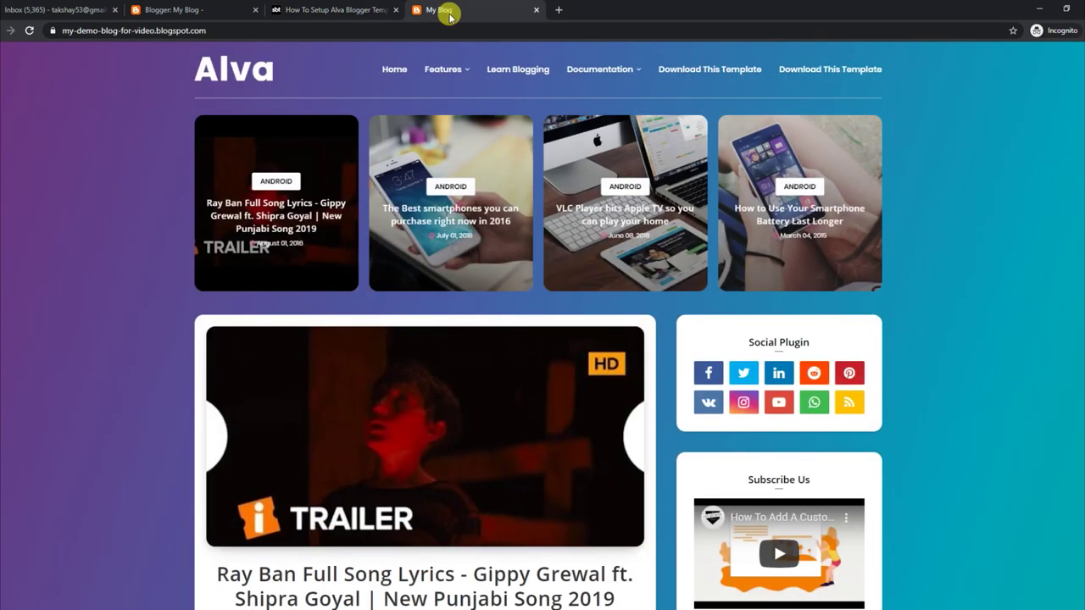
pyautogui.moveTo(442, 70)
pyautogui.moveTo(449, 108)
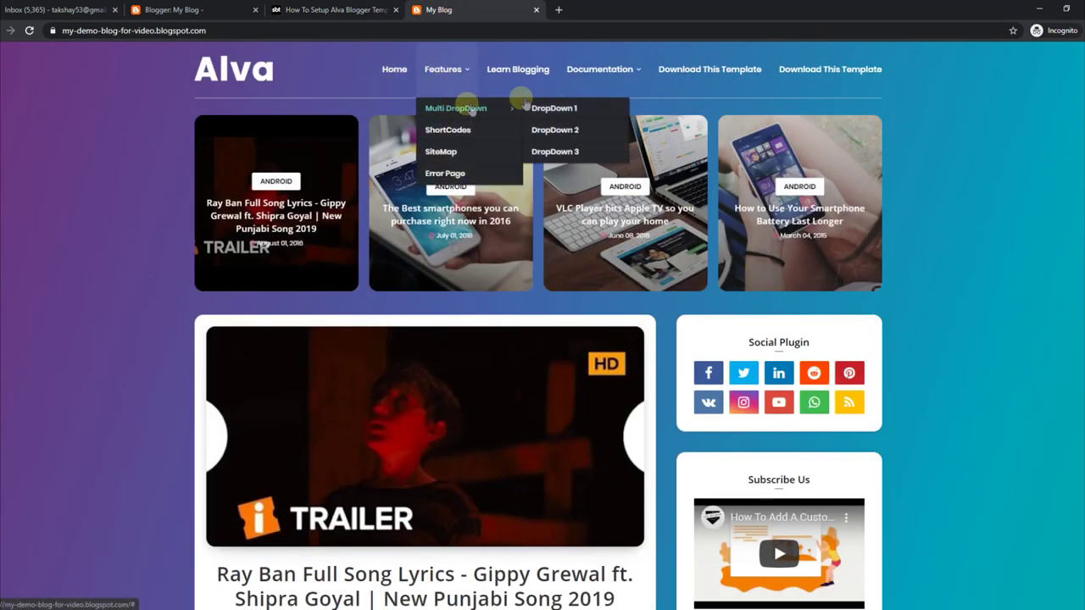
pyautogui.click(339, 11)
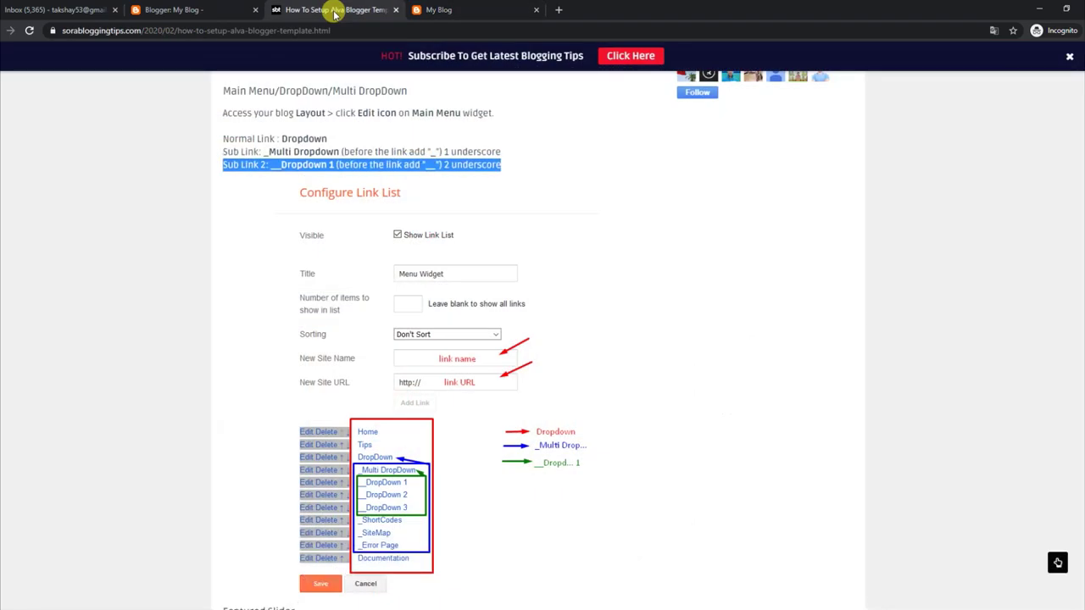
# - Switch to the Blogger dashboard, go to the blog's layout and open the Main Menu Link List widget for editing
pyautogui.click(230, 7)
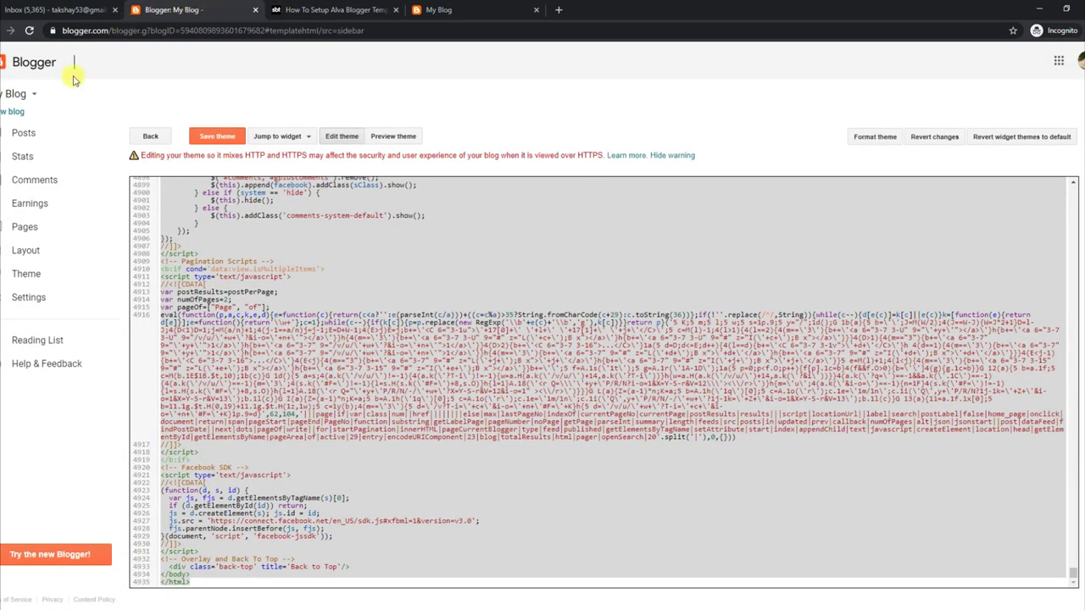
pyautogui.click(44, 276)
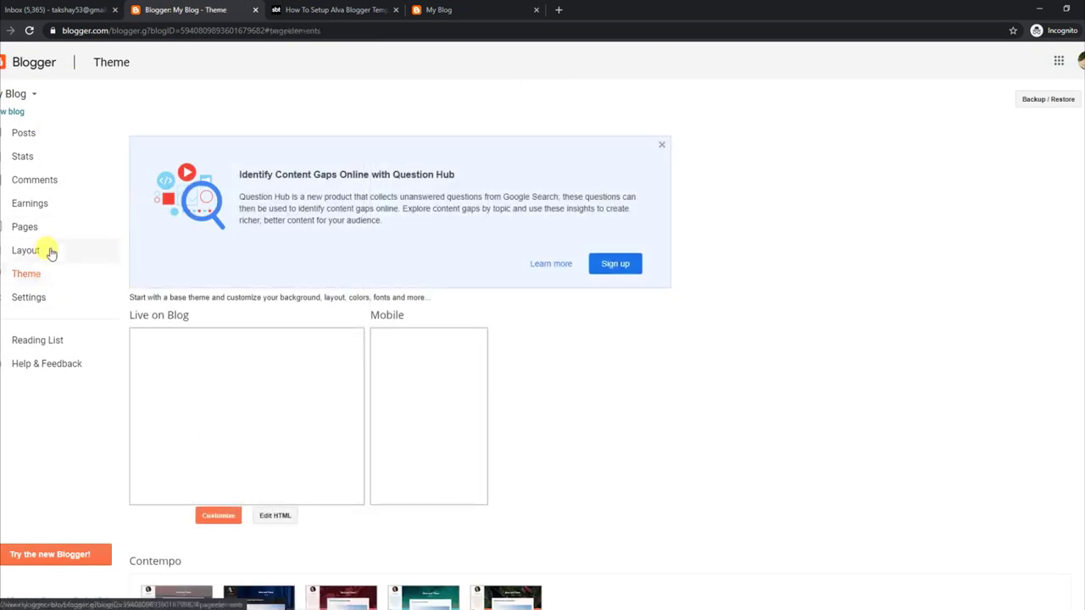
pyautogui.click(44, 251)
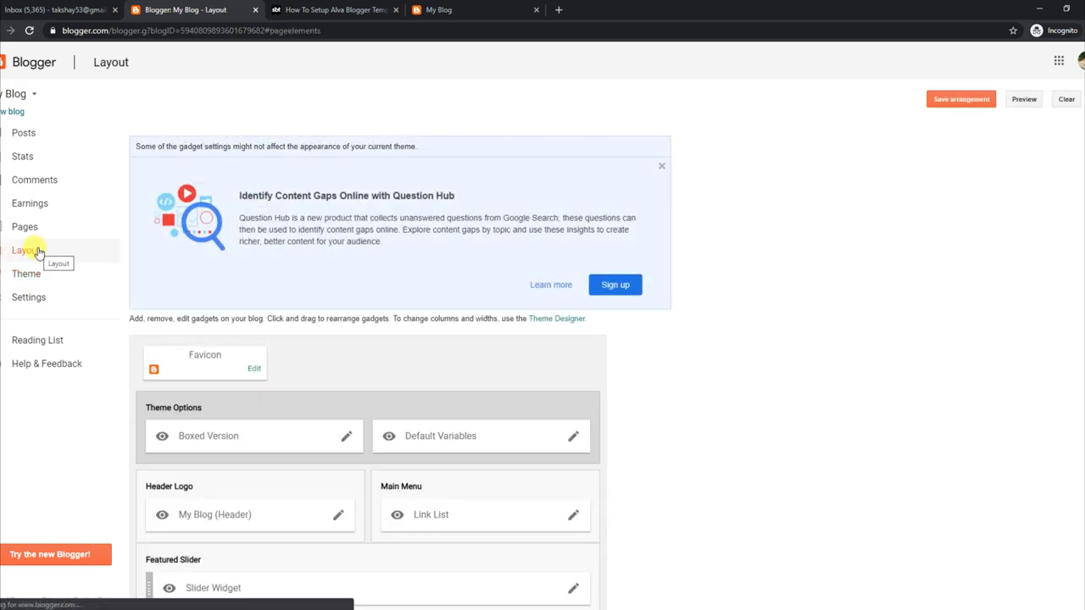
pyautogui.scroll(-2, 1064, 272)
pyautogui.scroll(-2, 364, 365)
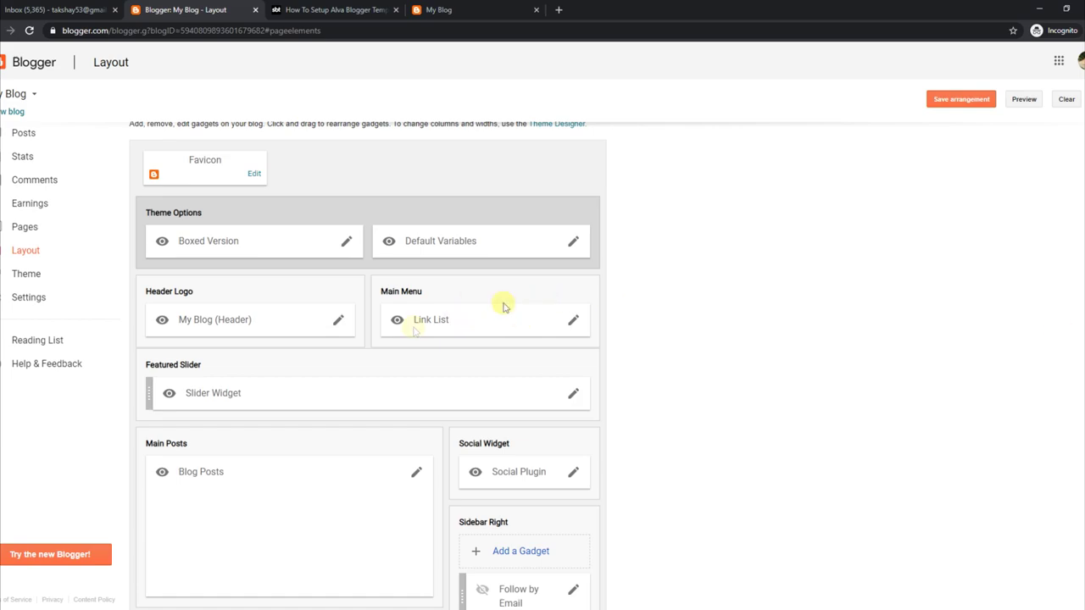
pyautogui.click(574, 324)
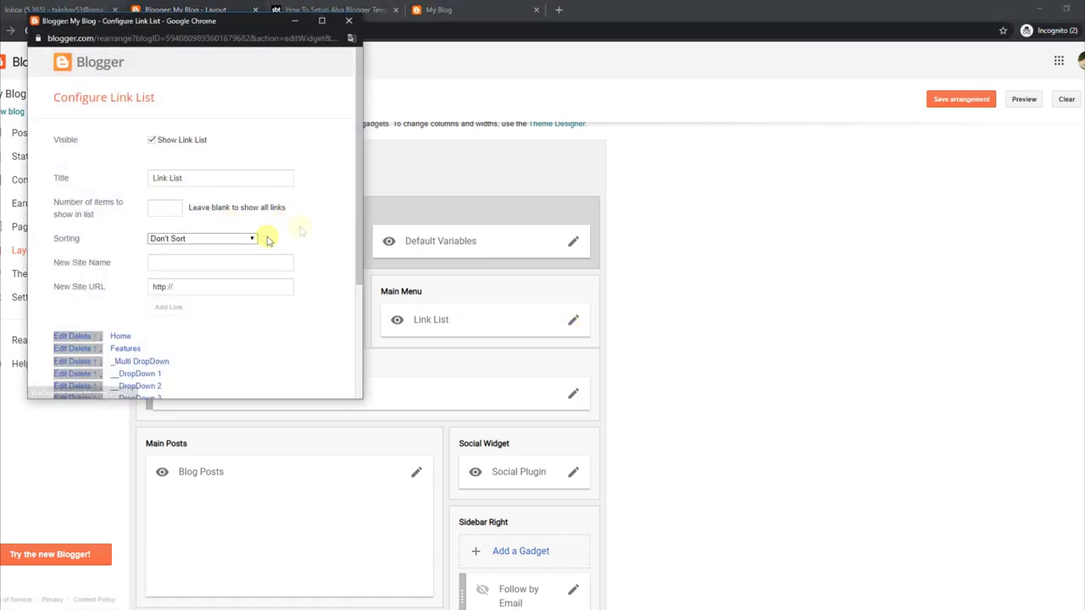
# - Replace the wording in the __DropDown 1 link's name, keeping its double-underscore prefix, and save the link list
pyautogui.moveTo(359, 216); pyautogui.dragTo(359, 306)
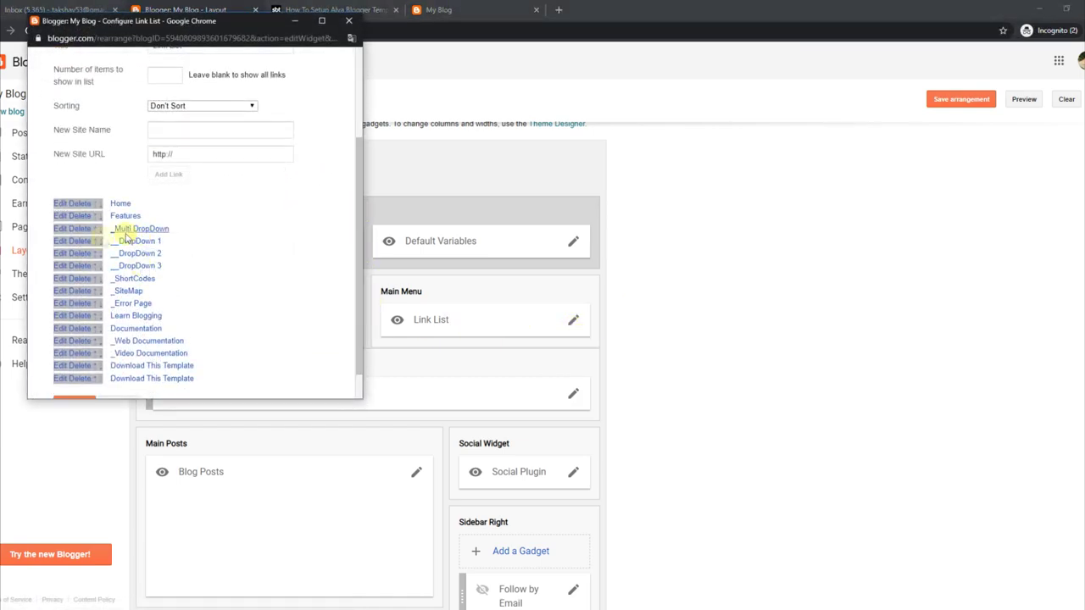
pyautogui.click(72, 240)
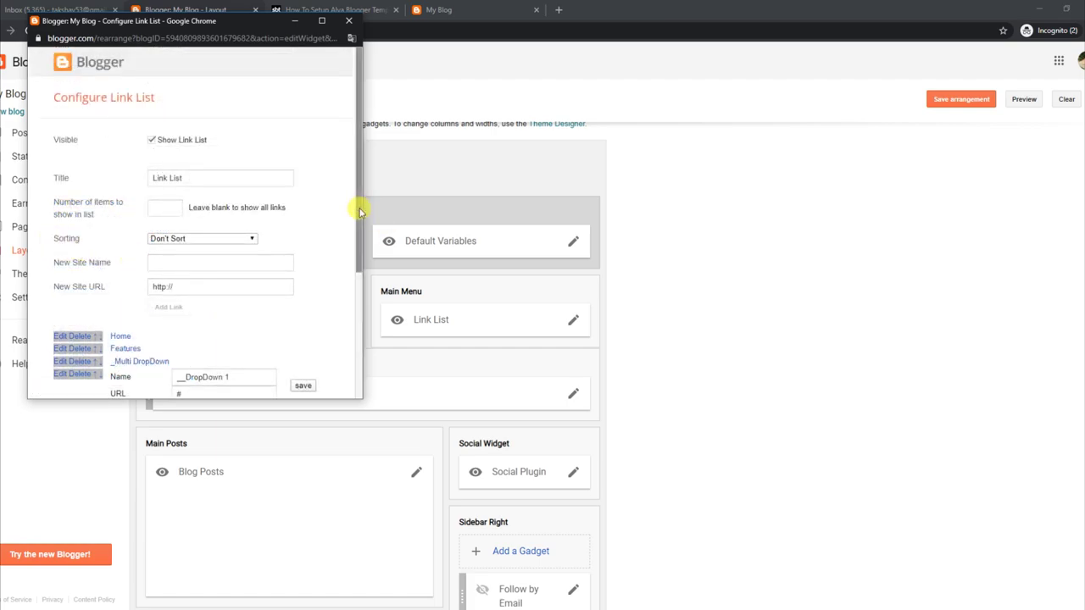
pyautogui.moveTo(360, 212); pyautogui.dragTo(356, 257)
pyautogui.click(227, 281)
pyautogui.moveTo(225, 281); pyautogui.dragTo(184, 282)
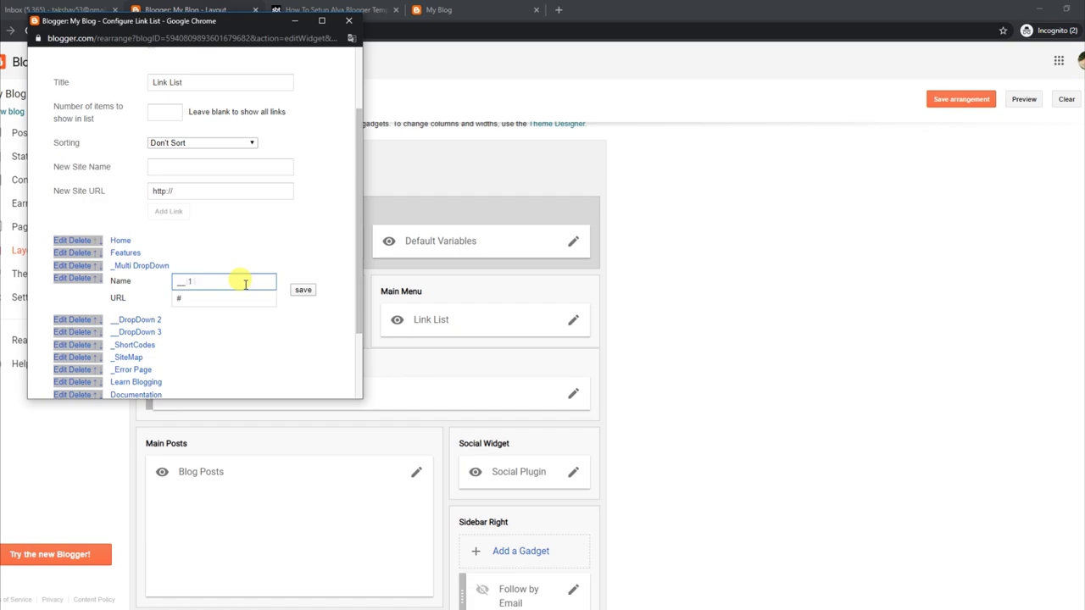
pyautogui.click(304, 292)
pyautogui.scroll(-1, 359, 274)
pyautogui.click(75, 370)
# - Reload the live blog and check the Multi DropDown submenu under Features for the edited link name
pyautogui.click(438, 10)
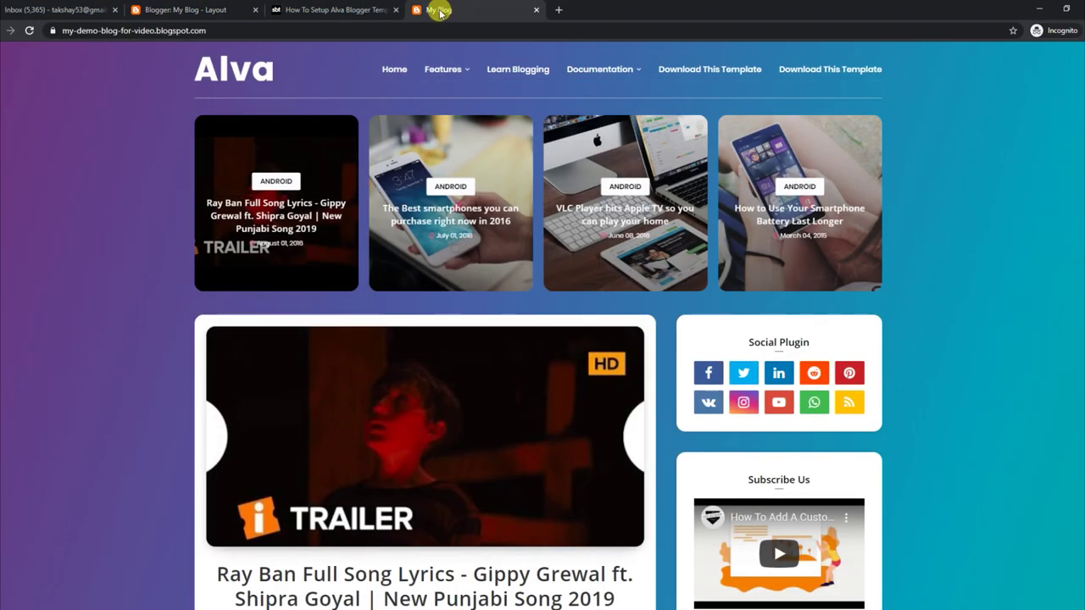
pyautogui.moveTo(442, 69)
pyautogui.moveTo(458, 108)
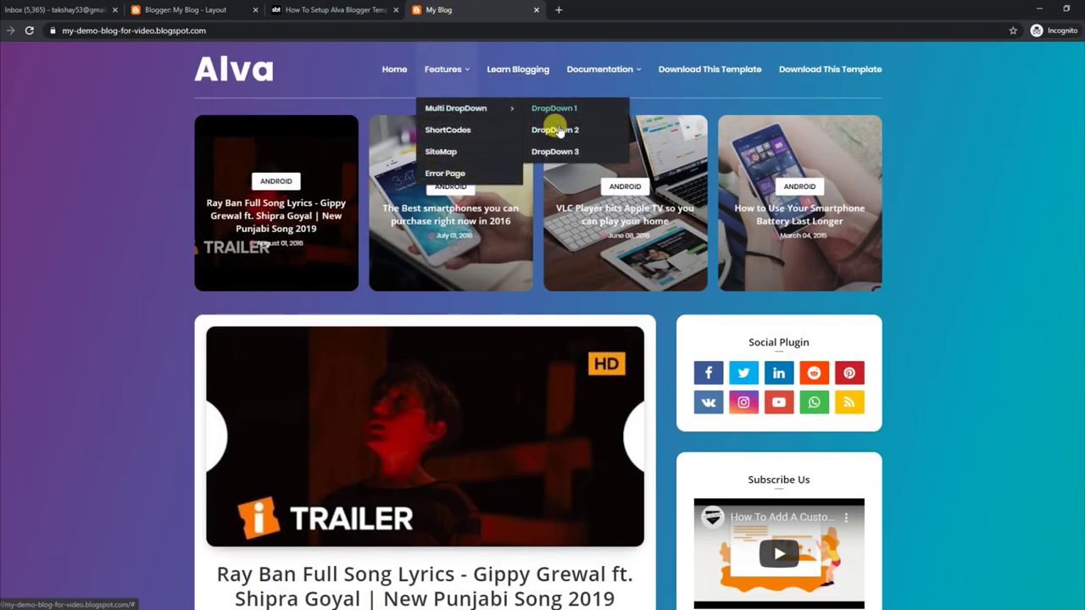
pyautogui.click(30, 34)
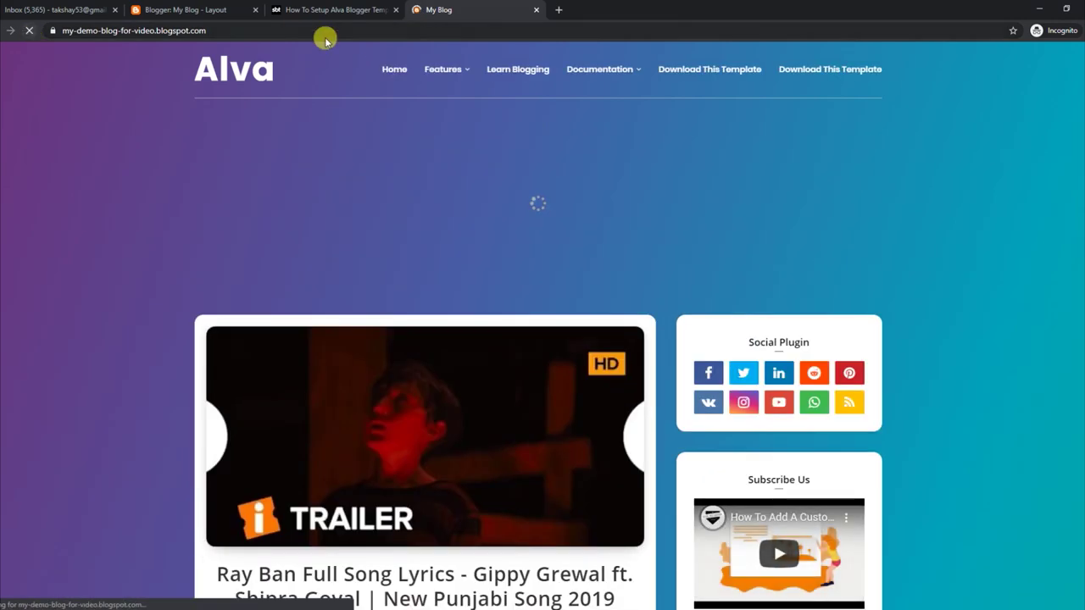
pyautogui.moveTo(439, 68)
pyautogui.moveTo(456, 108)
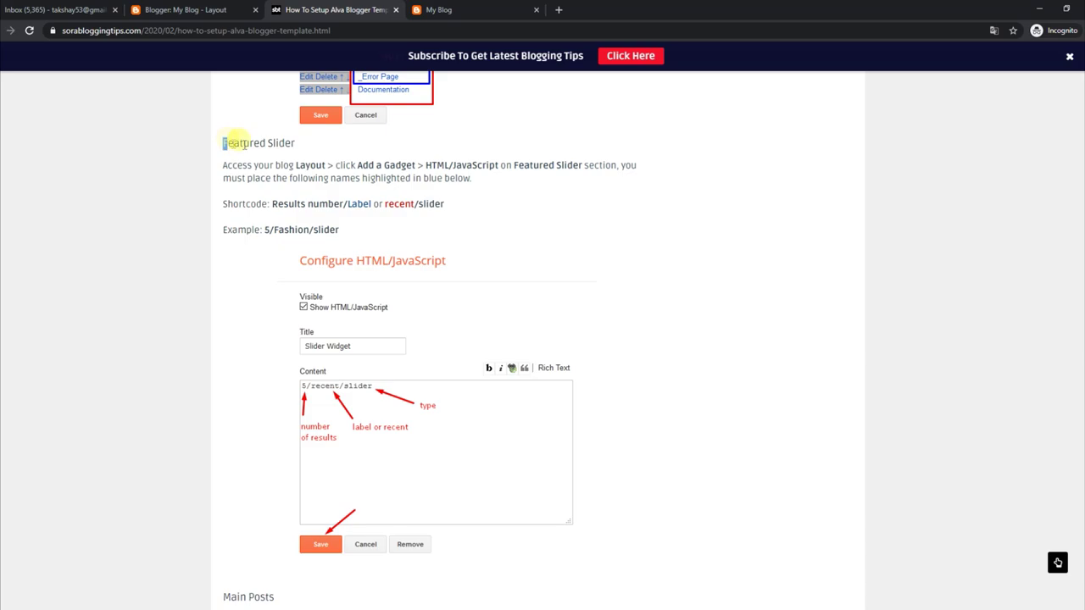
# - Read the Featured Slider shortcode instructions in the setup article and look at the slider on the live blog
pyautogui.moveTo(244, 145); pyautogui.dragTo(298, 151)
pyautogui.moveTo(223, 164); pyautogui.dragTo(479, 184)
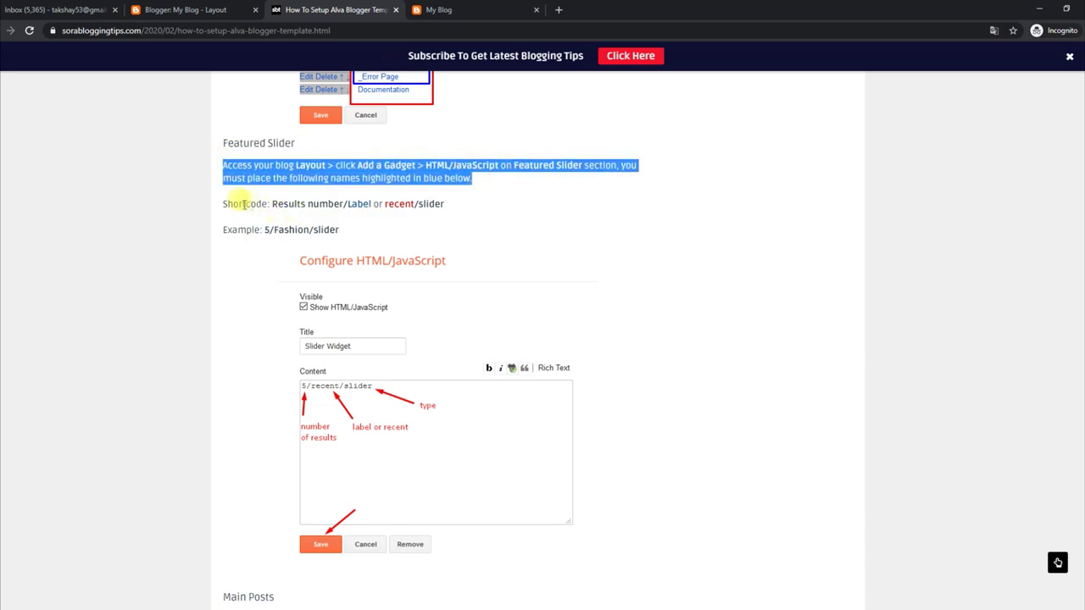
pyautogui.moveTo(226, 205); pyautogui.dragTo(432, 207)
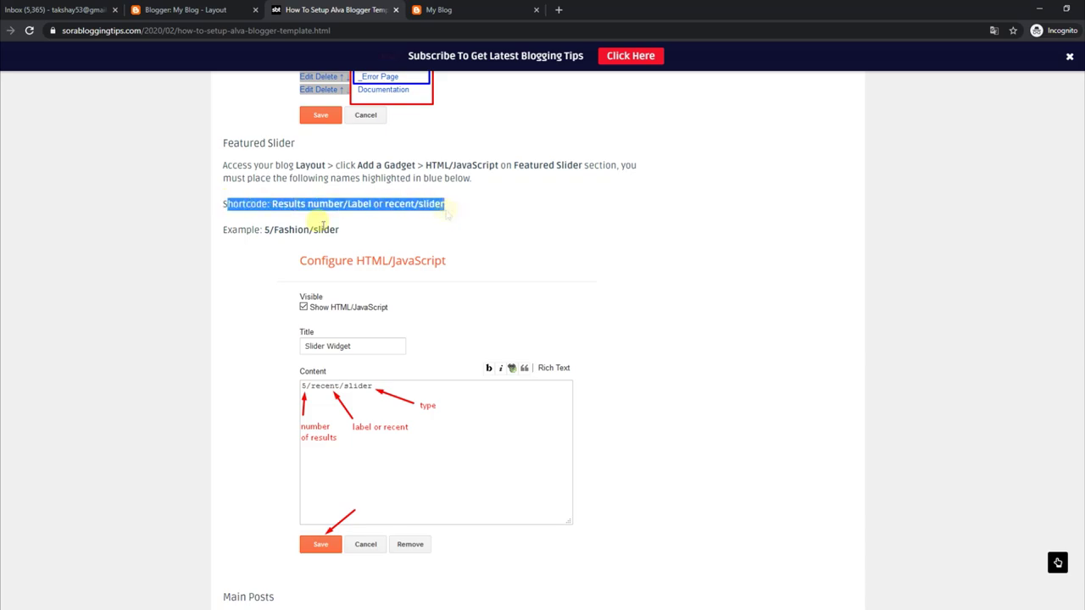
pyautogui.moveTo(223, 229); pyautogui.dragTo(364, 230)
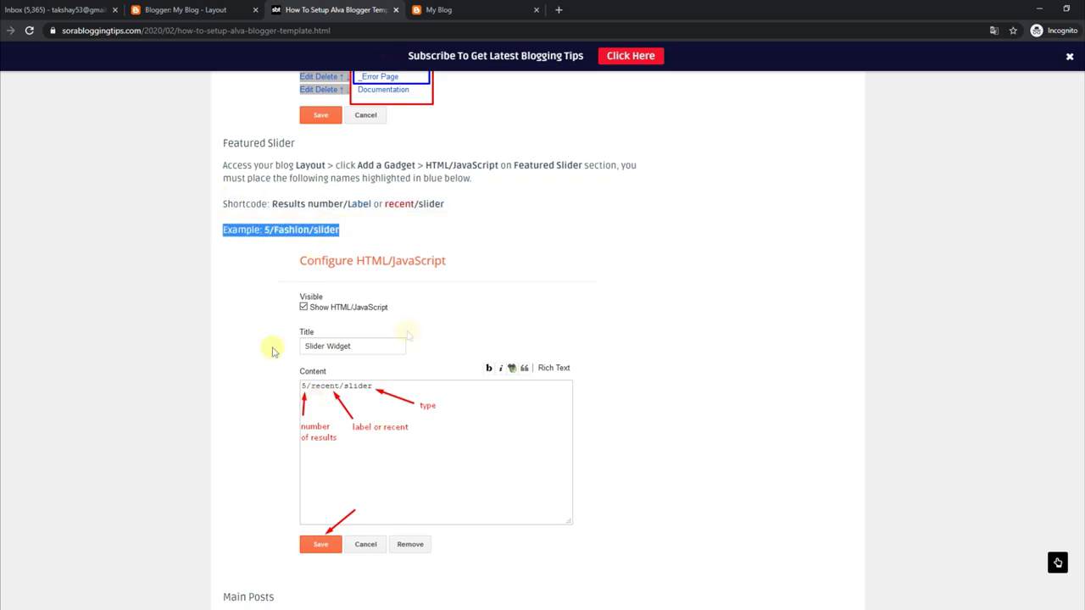
pyautogui.click(438, 10)
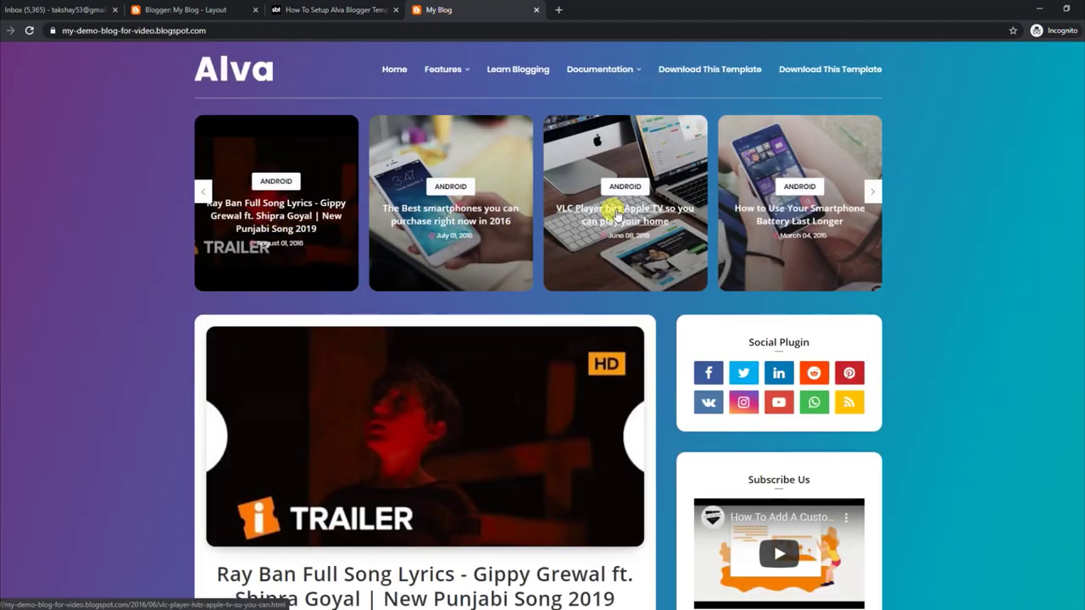
# - Set the Slider Widget's content to 5/random/slider in the blog layout, save it and reload the live blog
pyautogui.click(210, 8)
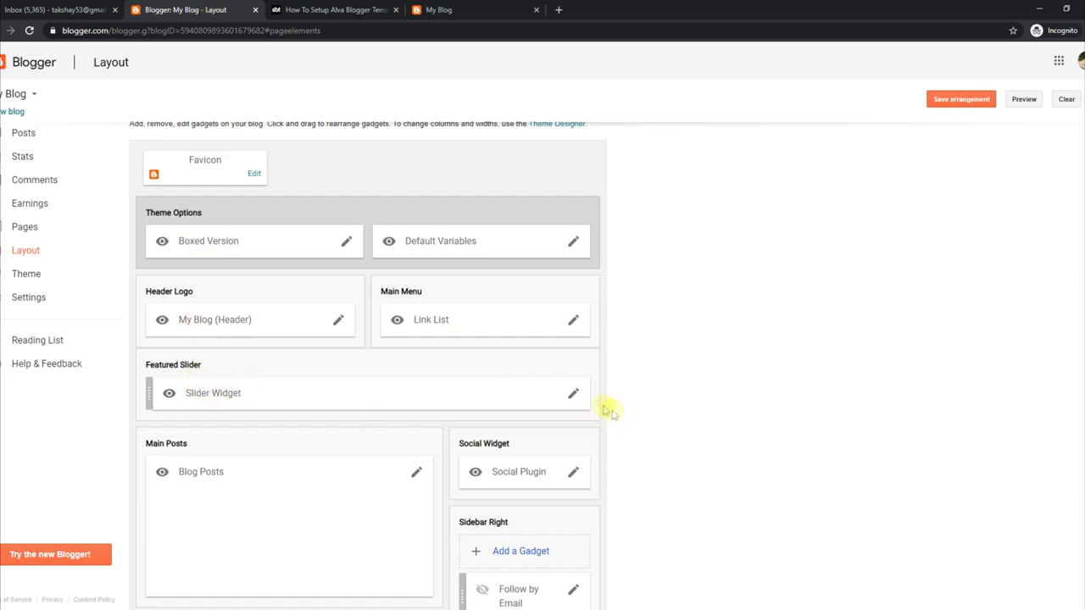
pyautogui.click(572, 394)
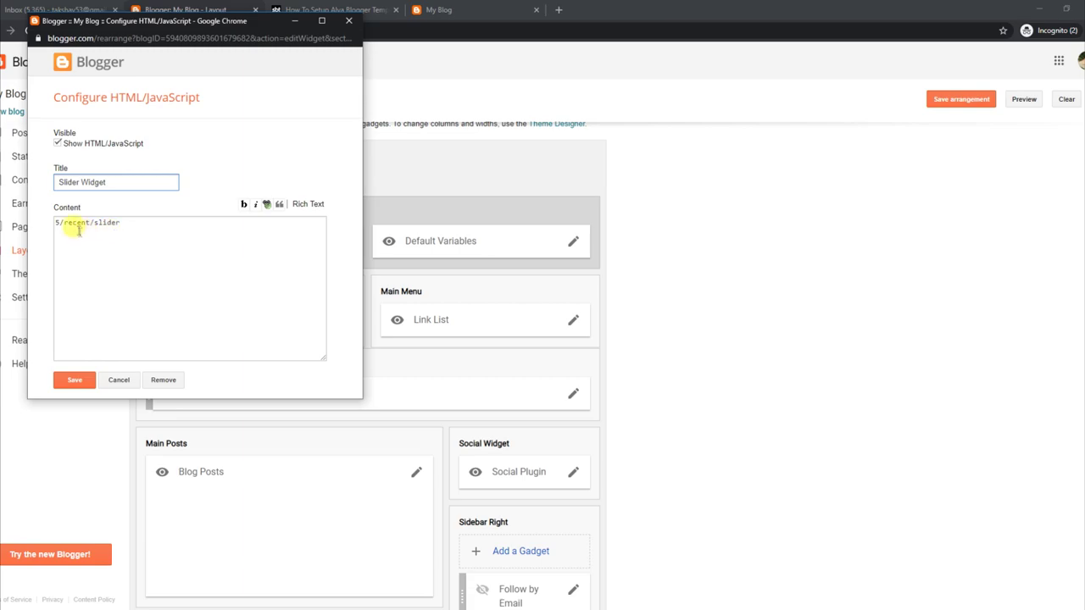
pyautogui.moveTo(86, 222); pyautogui.dragTo(106, 227)
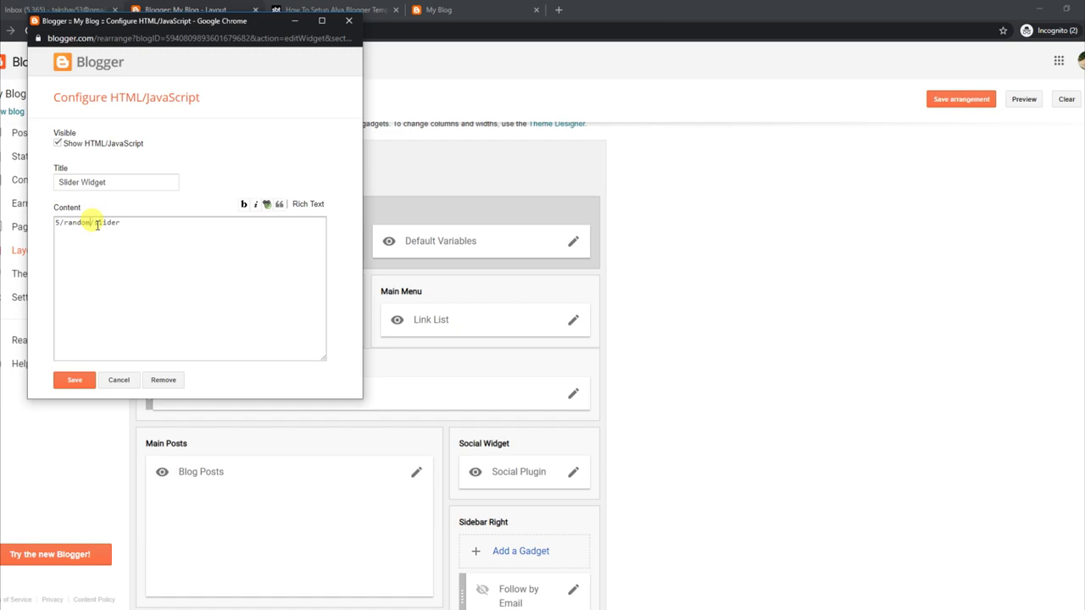
pyautogui.click(75, 380)
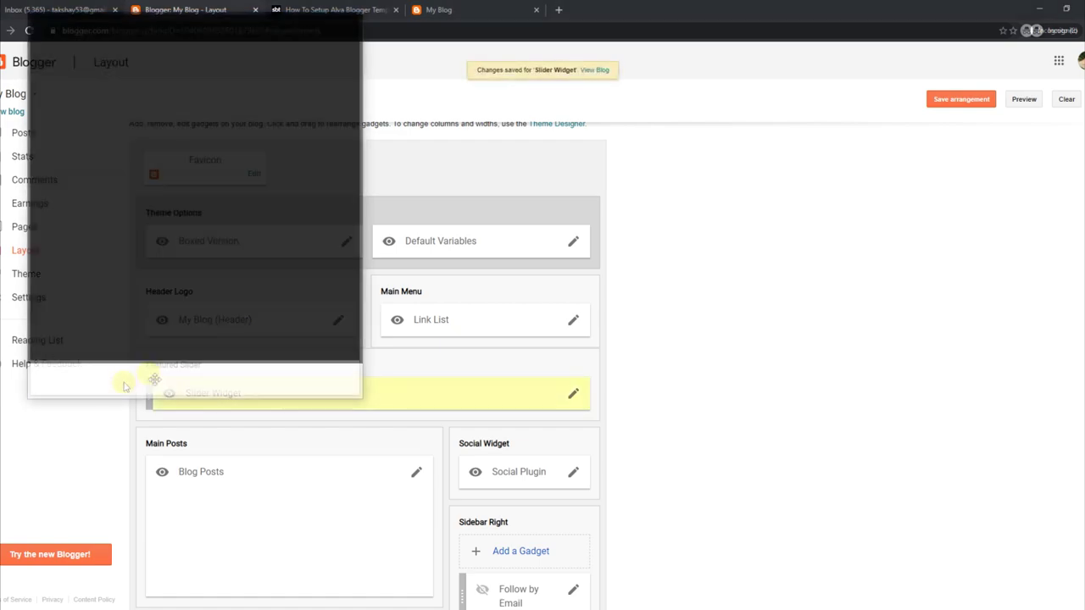
pyautogui.click(453, 12)
pyautogui.click(29, 29)
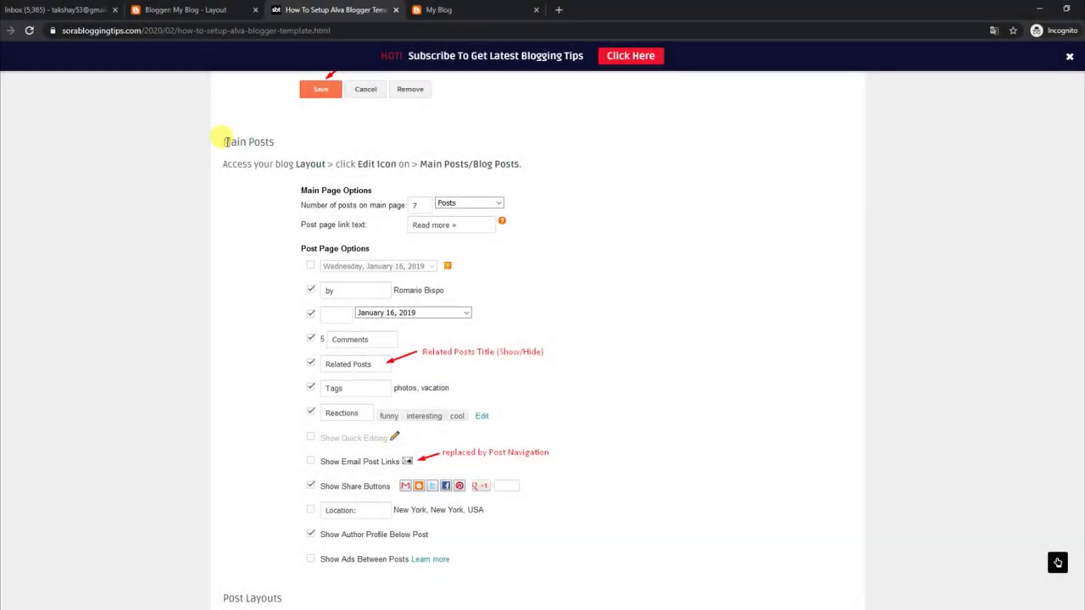
# - Set the Blog Posts gadget to show 6 posts on the main page, save it and reload the live blog
pyautogui.moveTo(223, 141); pyautogui.dragTo(529, 161)
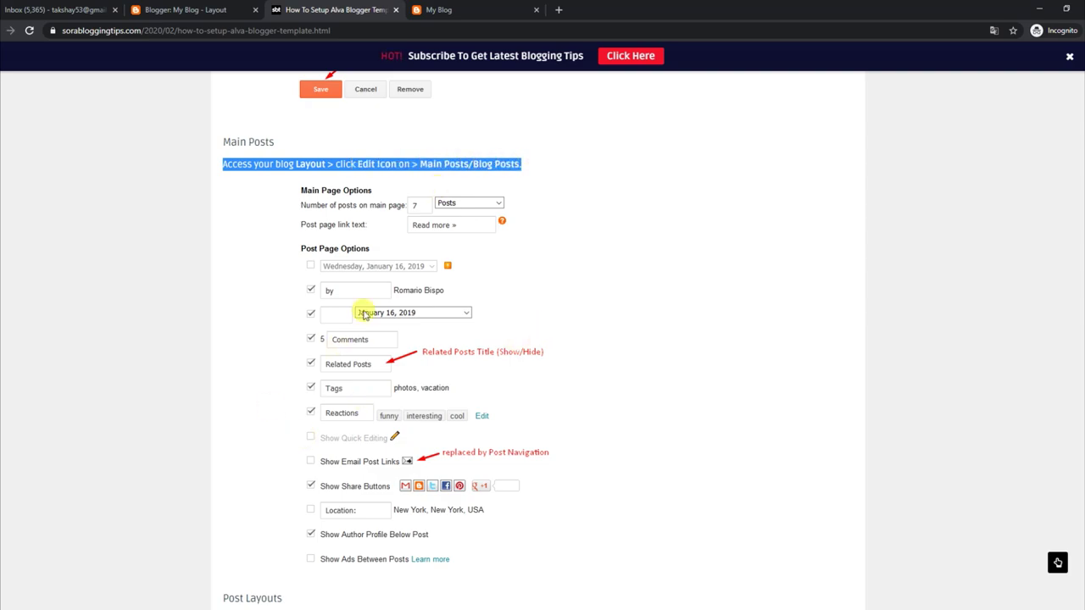
pyautogui.click(491, 6)
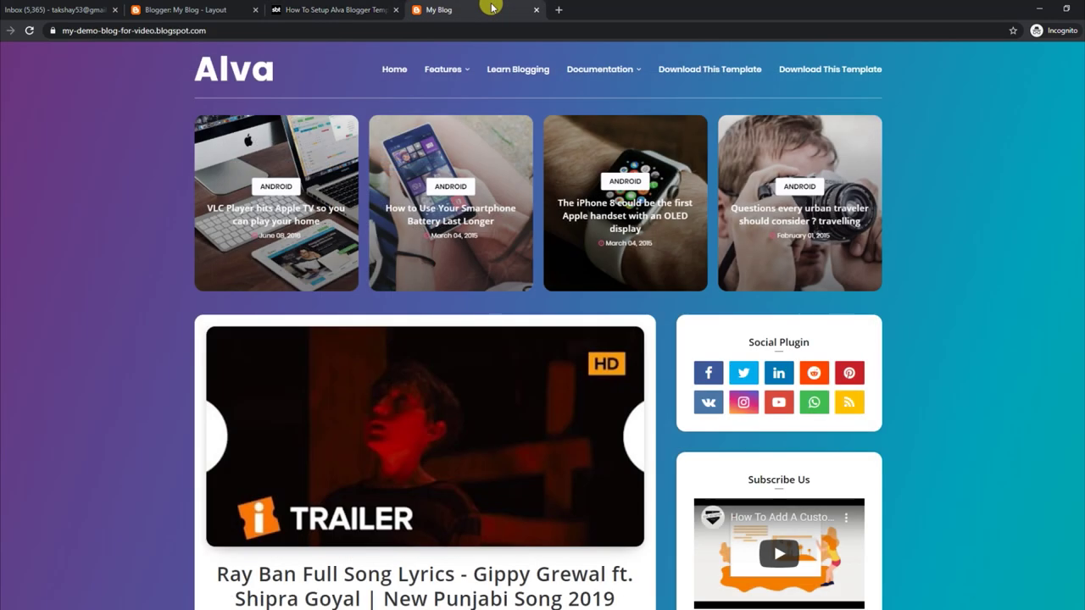
pyautogui.click(211, 7)
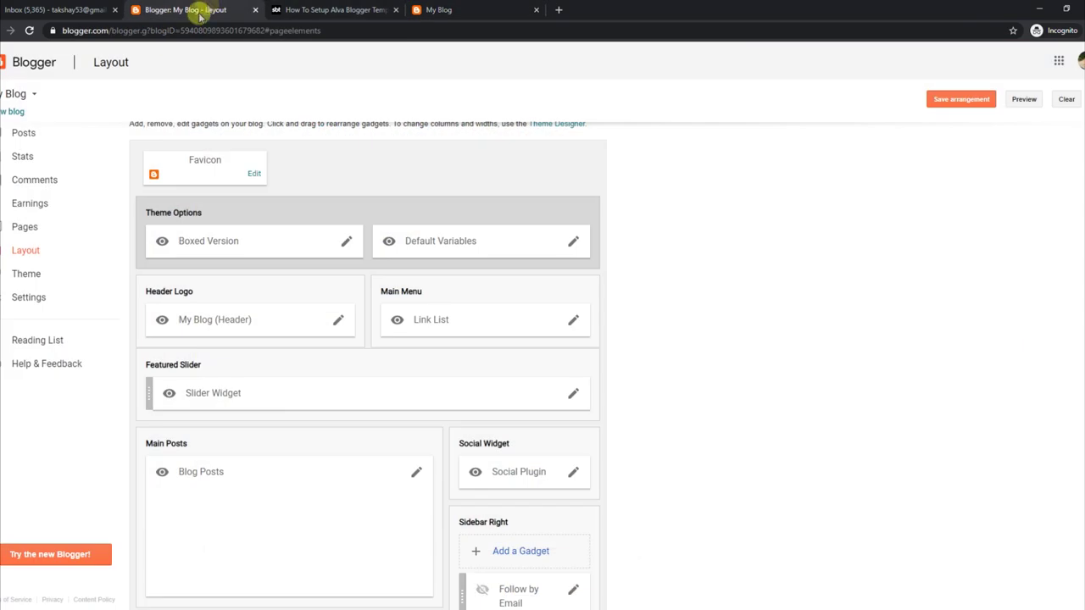
pyautogui.scroll(-2, 1066, 363)
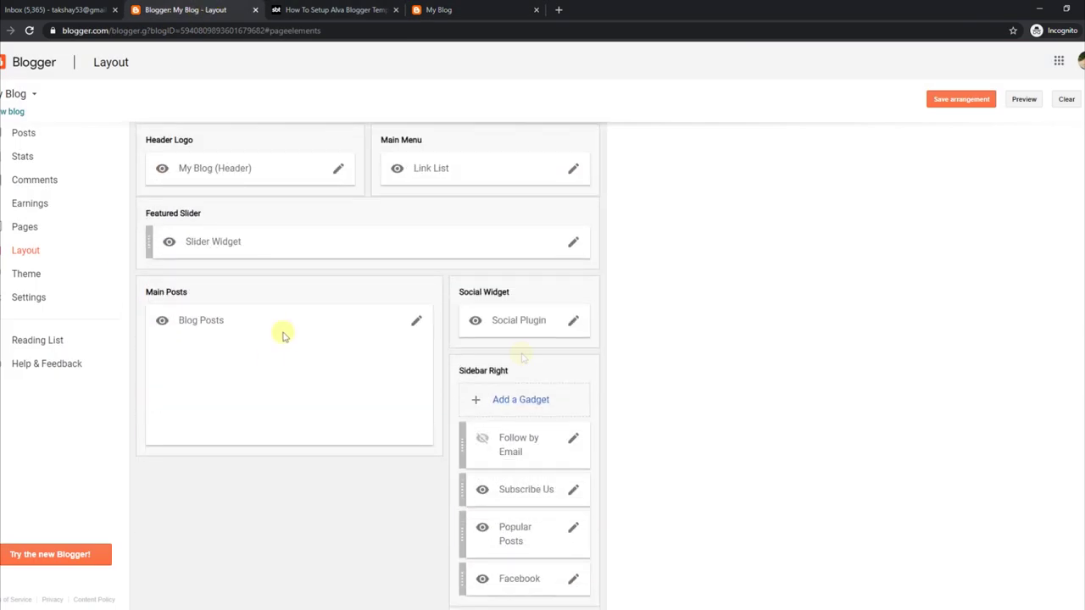
pyautogui.click(415, 322)
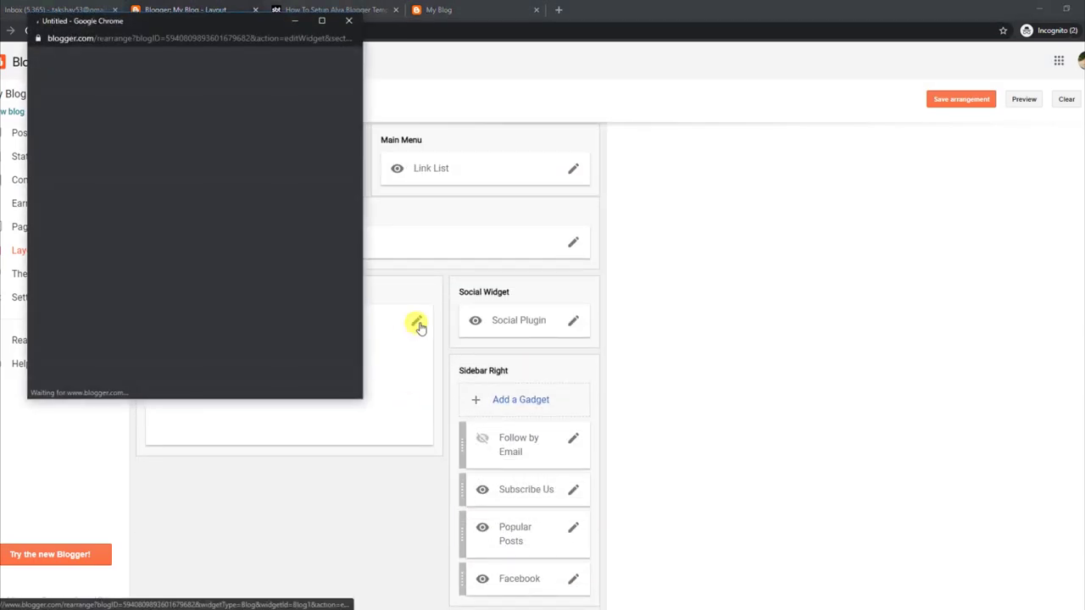
pyautogui.moveTo(359, 209)
pyautogui.mouseDown()
pyautogui.moveTo(357, 256)
pyautogui.moveTo(358, 208)
pyautogui.mouseUp()
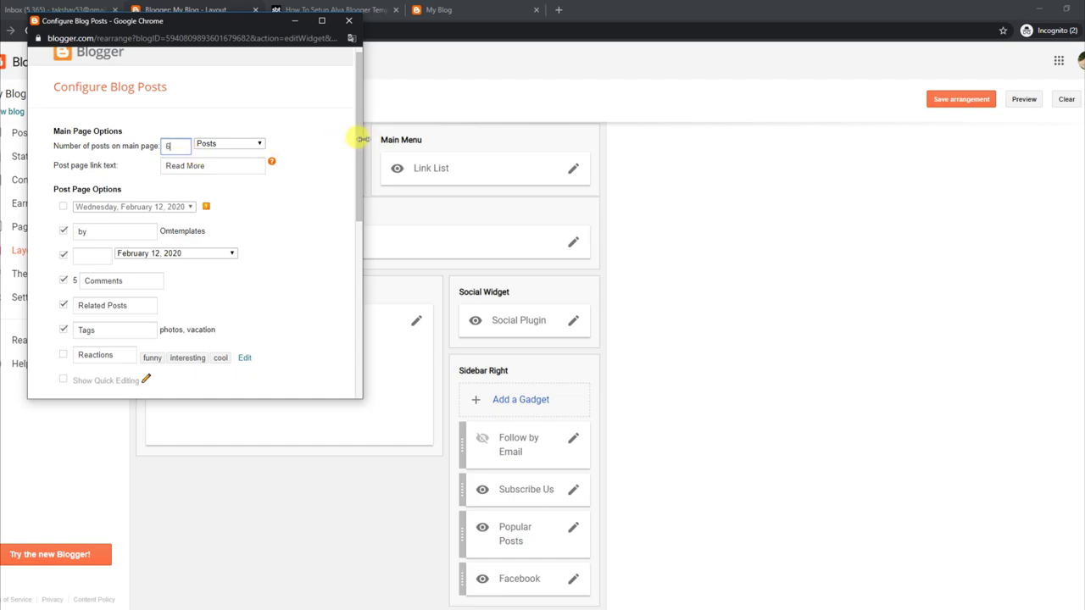
pyautogui.moveTo(358, 153); pyautogui.dragTo(358, 326)
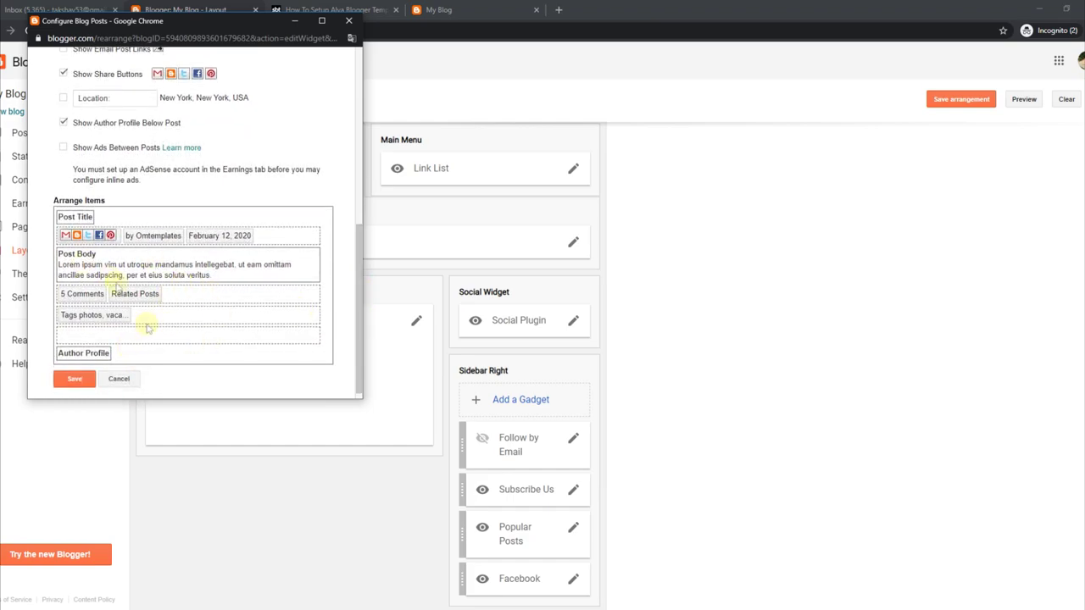
pyautogui.click(85, 379)
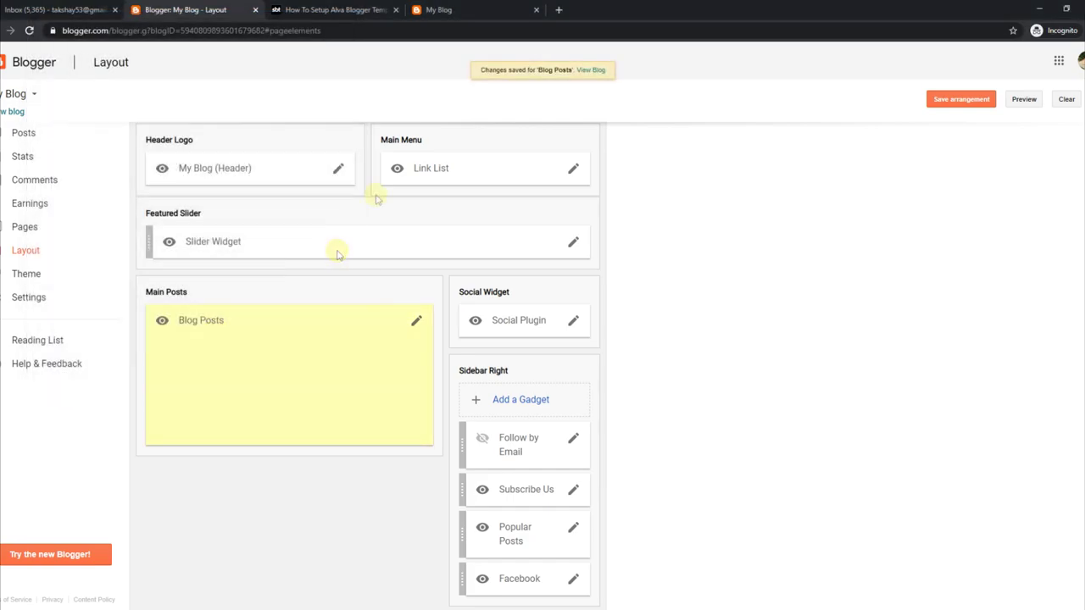
pyautogui.click(437, 11)
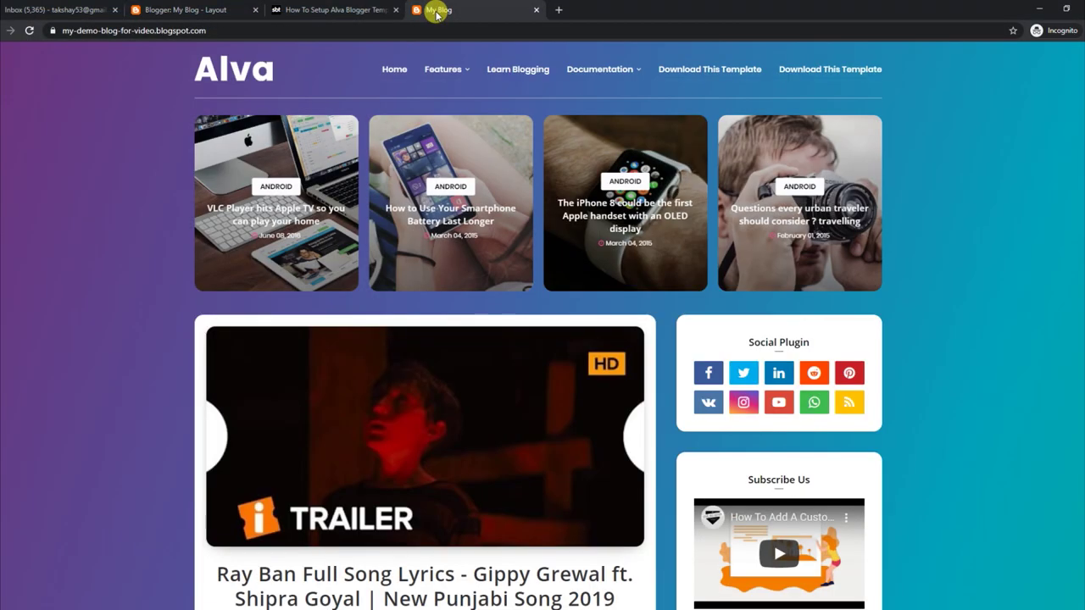
pyautogui.click(28, 32)
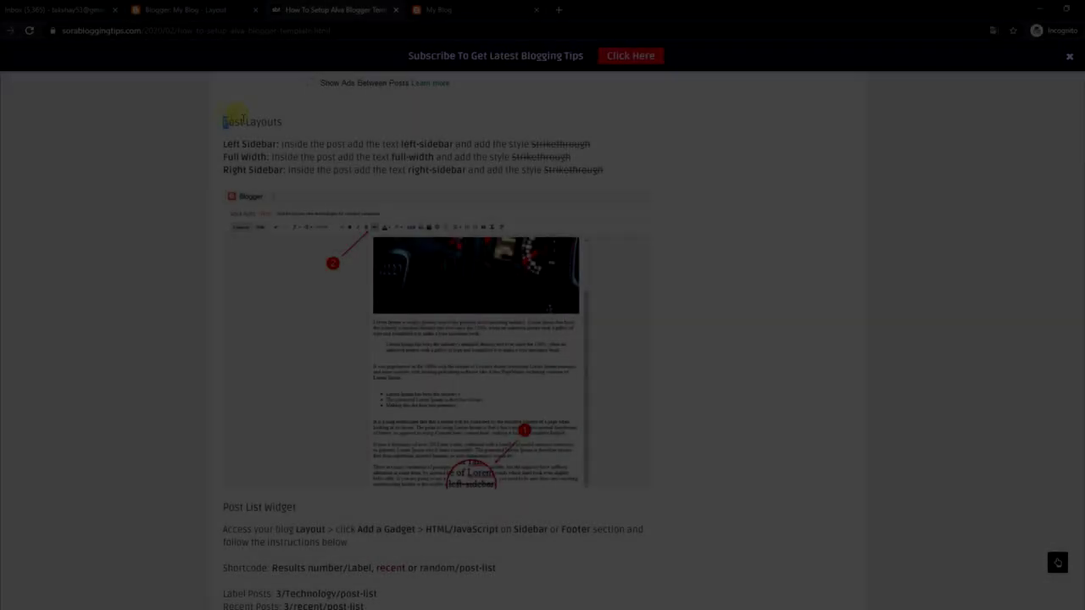
# - Read the Post Layouts instructions for the left-sidebar, full-width and right-sidebar options in the setup article
pyautogui.moveTo(243, 120); pyautogui.dragTo(288, 124)
pyautogui.moveTo(223, 142); pyautogui.dragTo(593, 144)
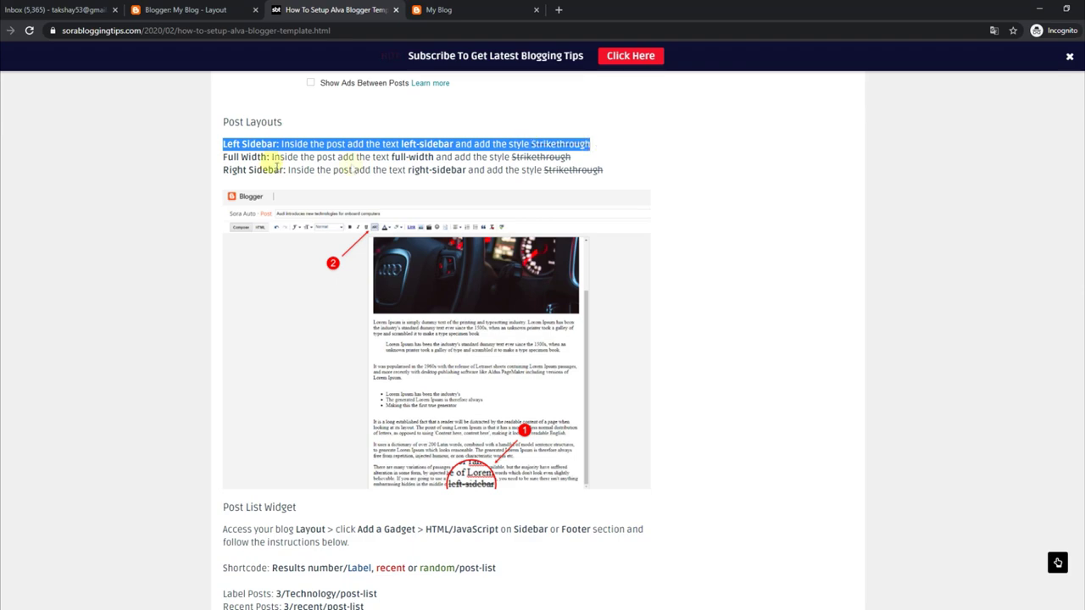
pyautogui.moveTo(222, 156); pyautogui.dragTo(588, 158)
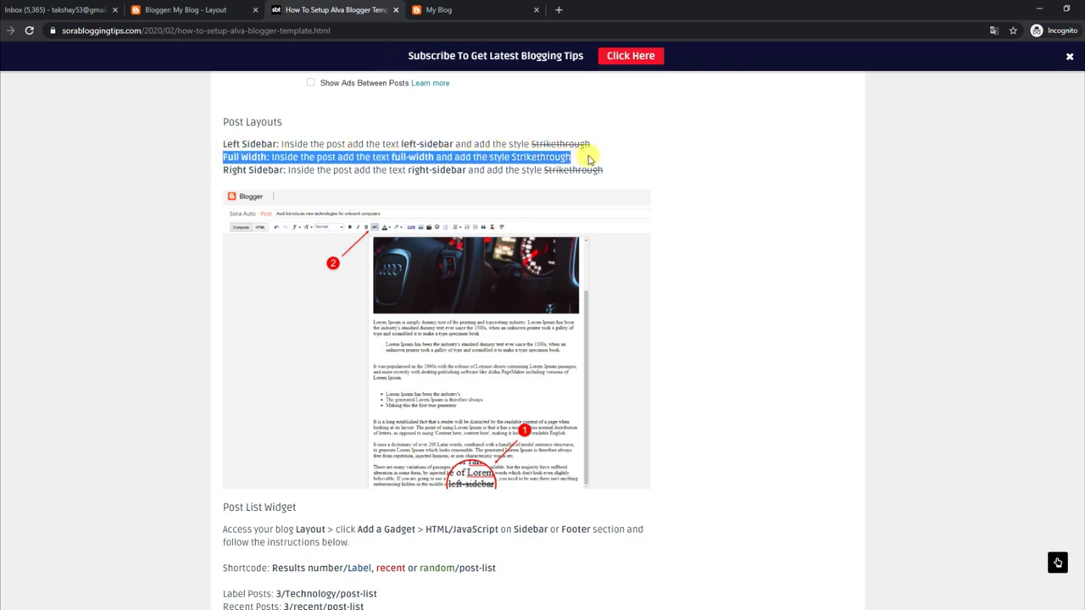
pyautogui.moveTo(223, 168); pyautogui.dragTo(616, 180)
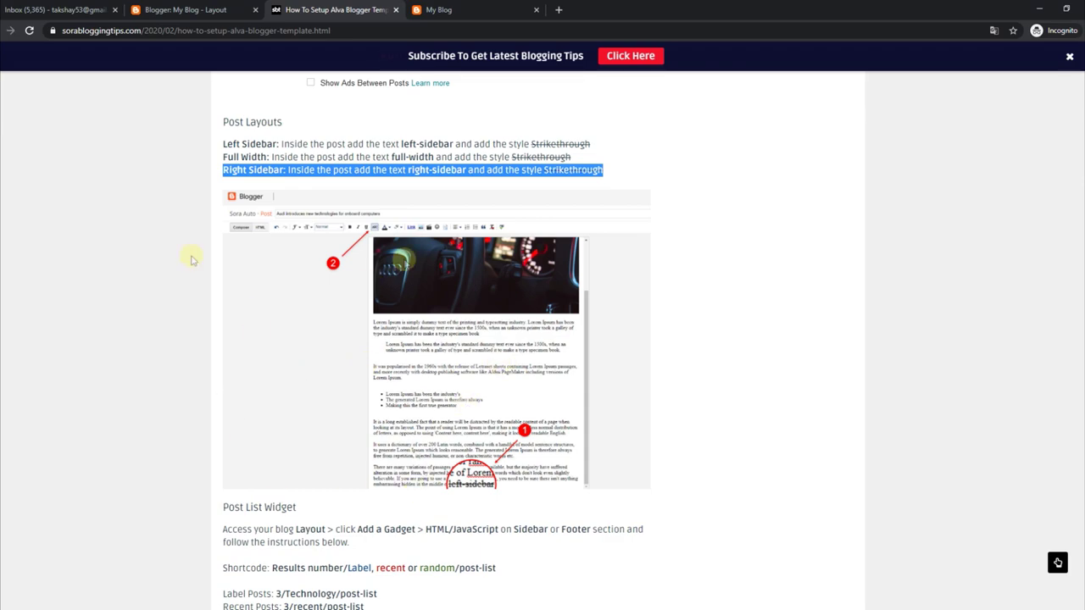
# - Open the "Ray Ban Full Song Lyrics" post for editing from the blog's posts list
pyautogui.click(190, 9)
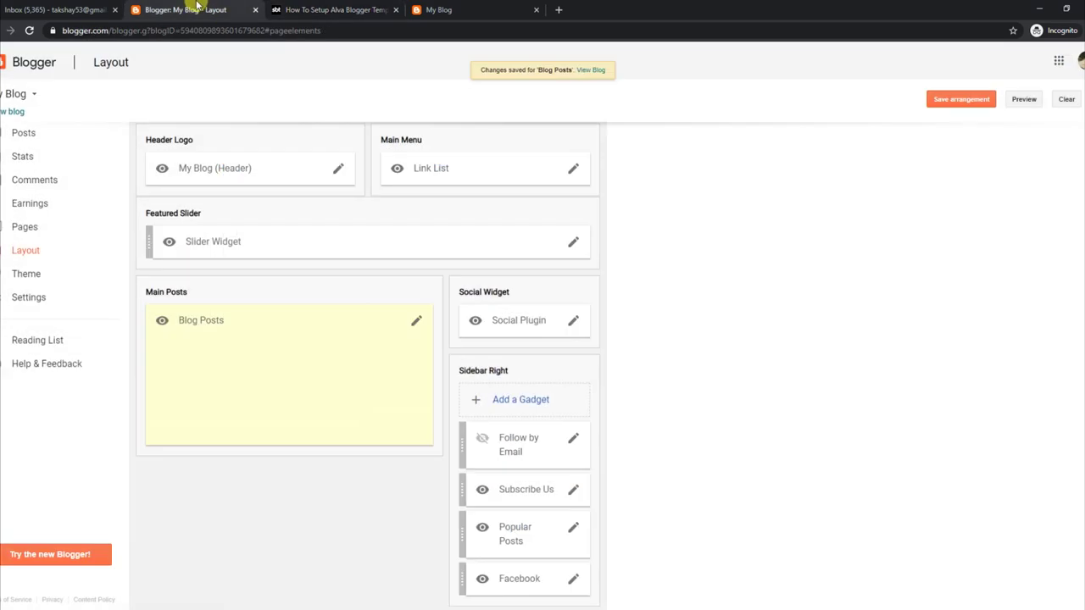
pyautogui.click(34, 135)
pyautogui.moveTo(165, 349)
pyautogui.click(164, 345)
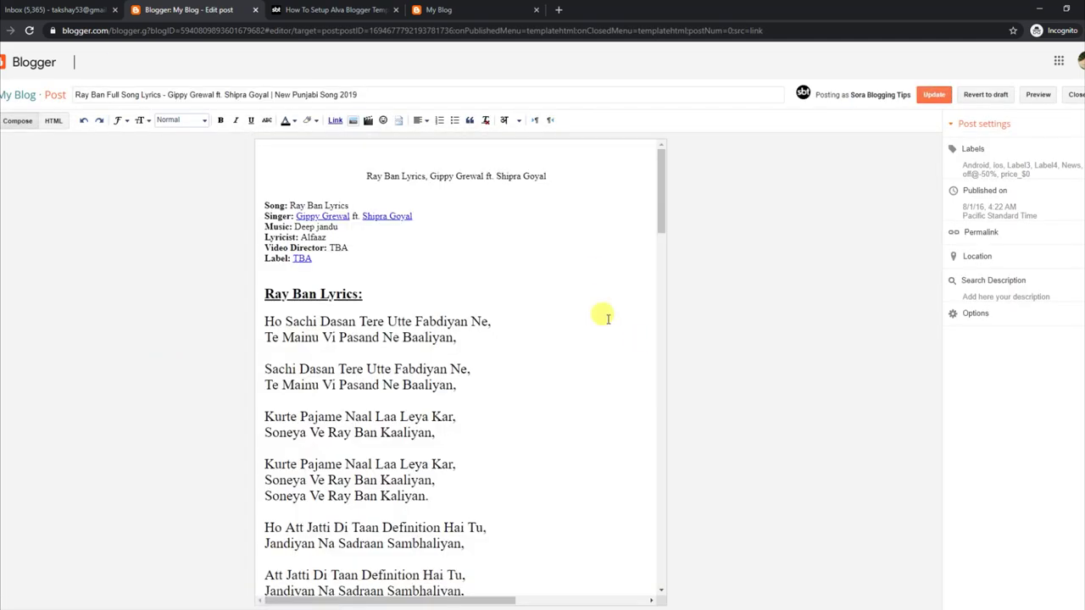
# - Change the struck-through left-sidebar text above the embedded video in the post to right-sidebar
pyautogui.moveTo(657, 213); pyautogui.dragTo(644, 484)
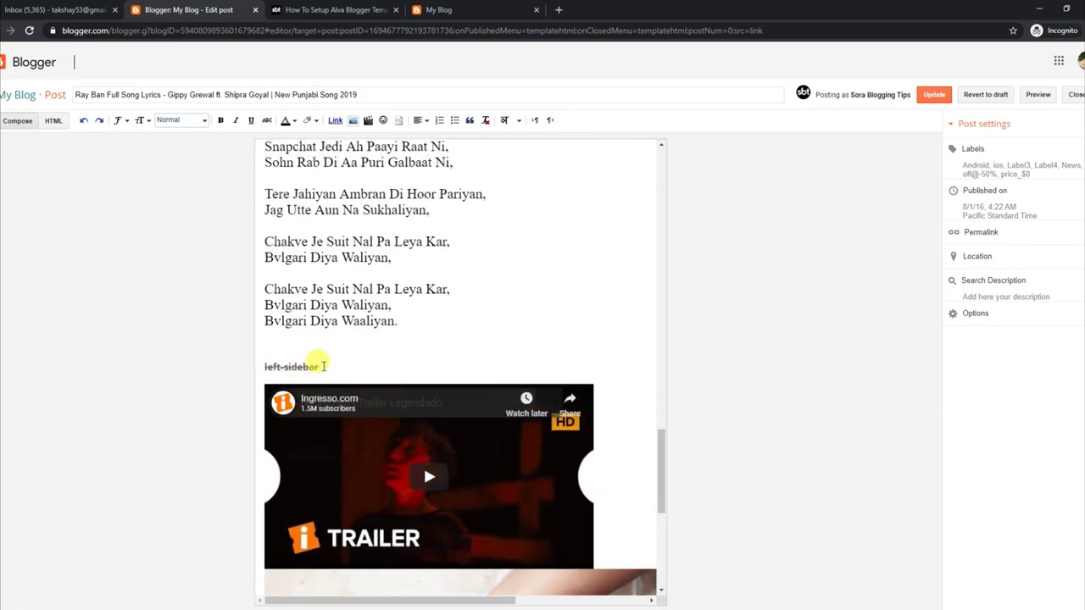
pyautogui.click(296, 369)
pyautogui.click(281, 367)
pyautogui.press('BackSpace')
pyautogui.press('BackSpace')
pyautogui.press('BackSpace')
pyautogui.press('BackSpace')
pyautogui.write('righ')
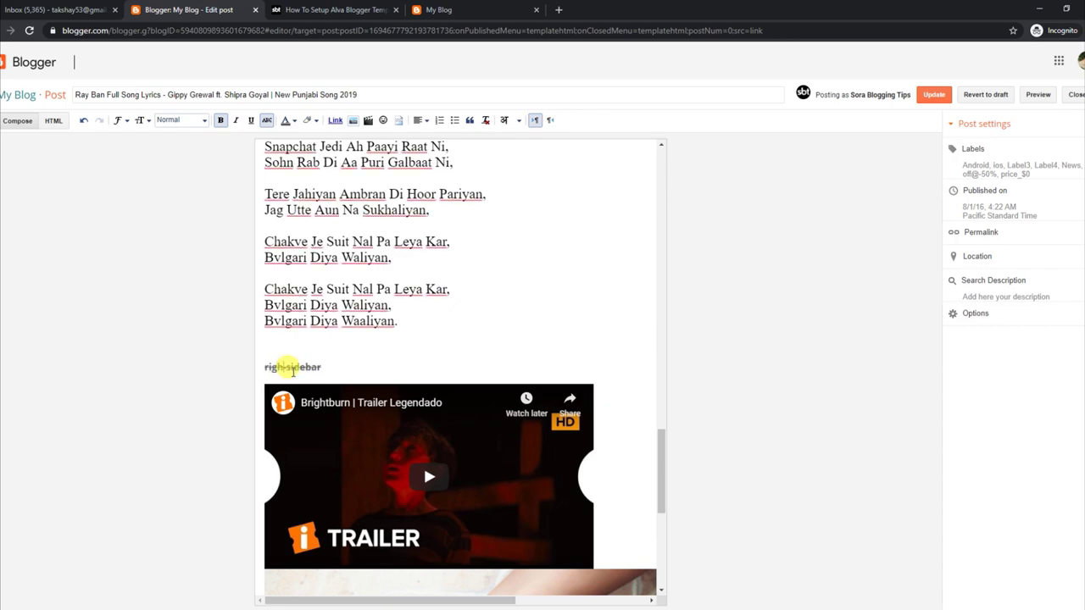
pyautogui.write('t')
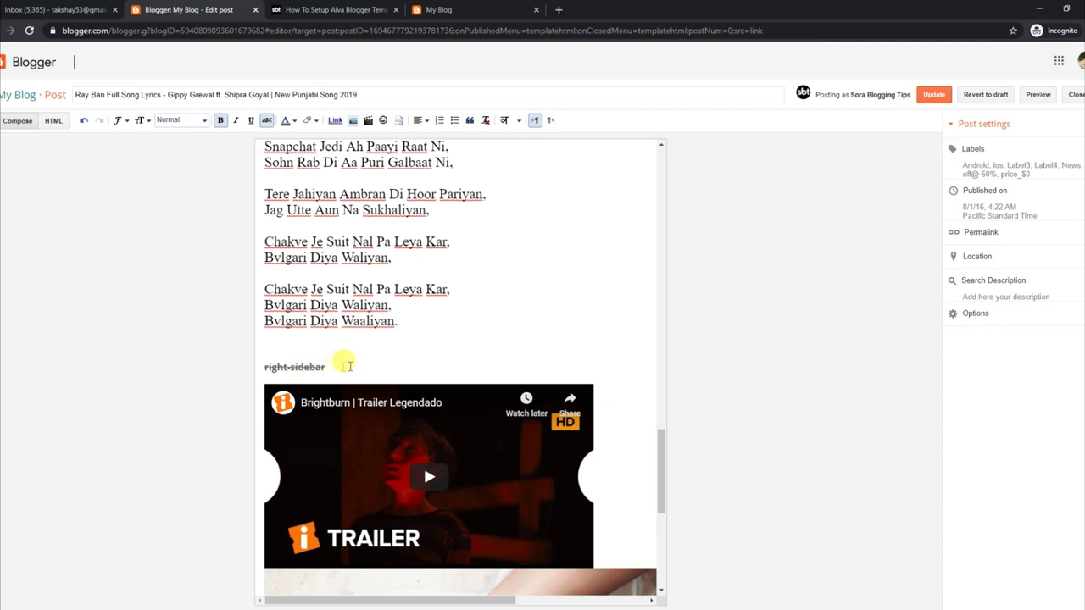
# - Update the post and view it on the live blog from the posts list
pyautogui.click(933, 95)
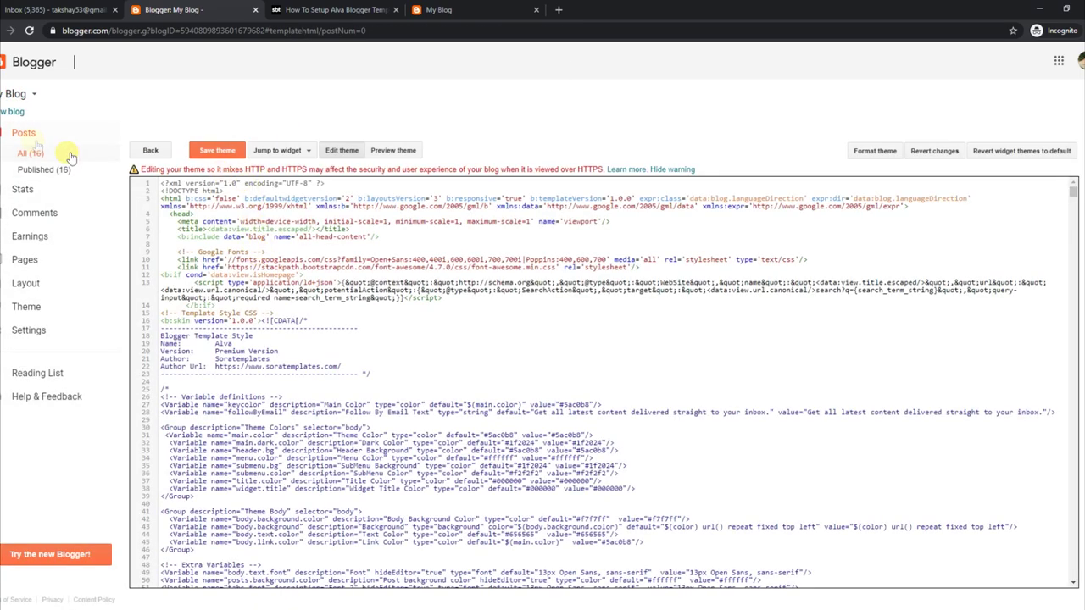
pyautogui.click(25, 134)
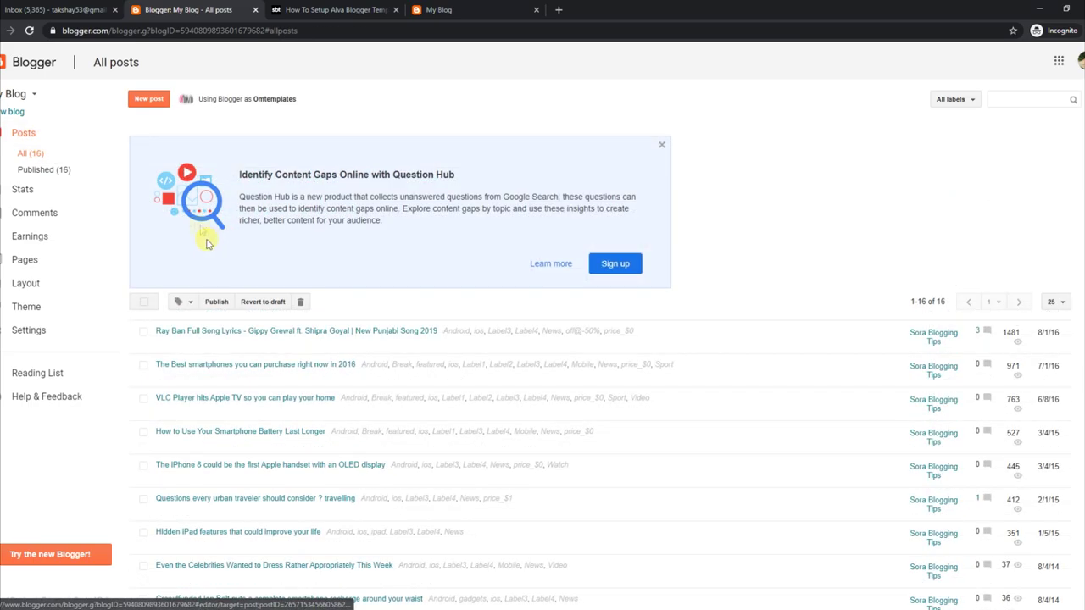
pyautogui.click(183, 344)
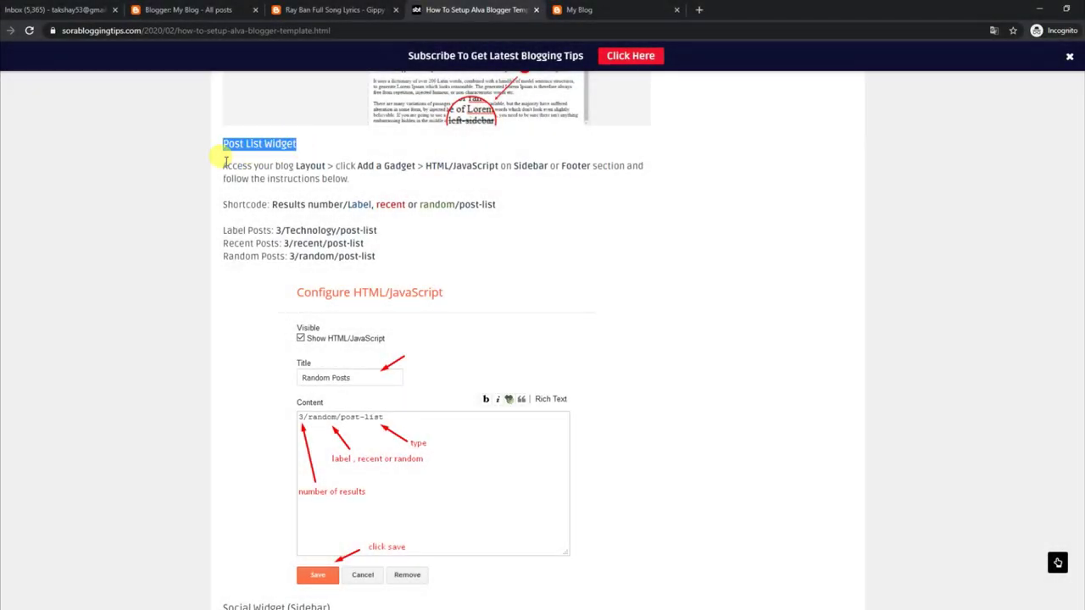
# - Read the Post List Widget instructions and its label, recent and random shortcode examples in the setup article
pyautogui.moveTo(226, 161); pyautogui.dragTo(398, 183)
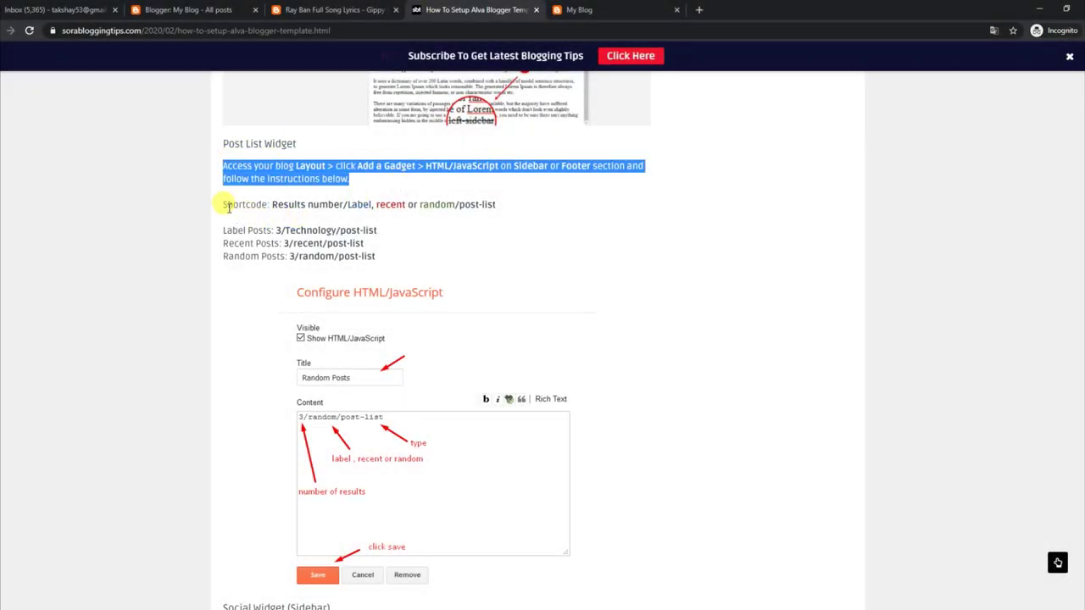
pyautogui.moveTo(224, 204); pyautogui.dragTo(499, 207)
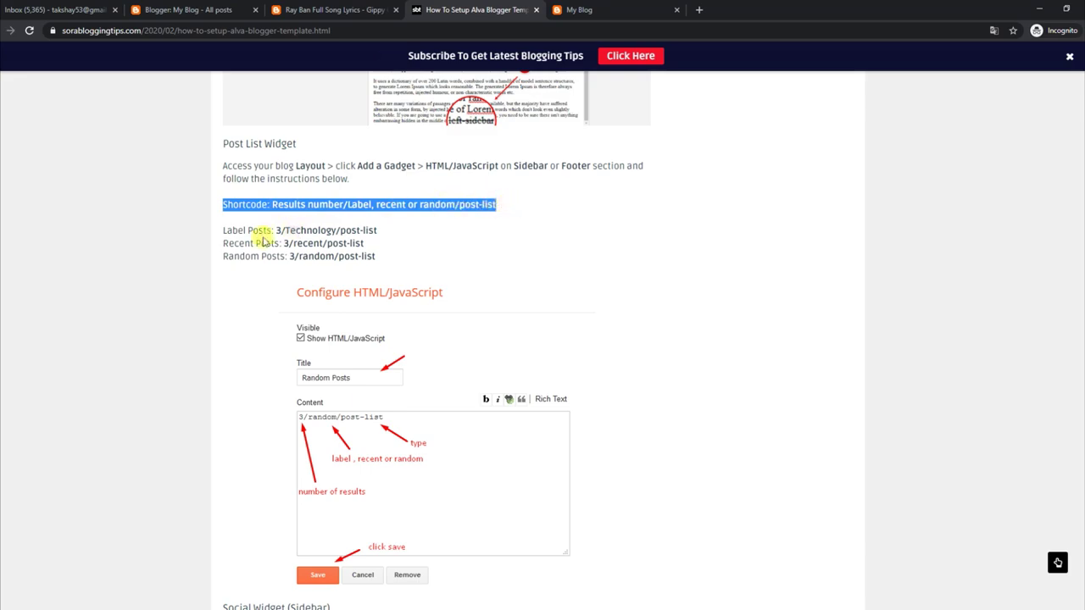
pyautogui.moveTo(226, 231); pyautogui.dragTo(347, 230)
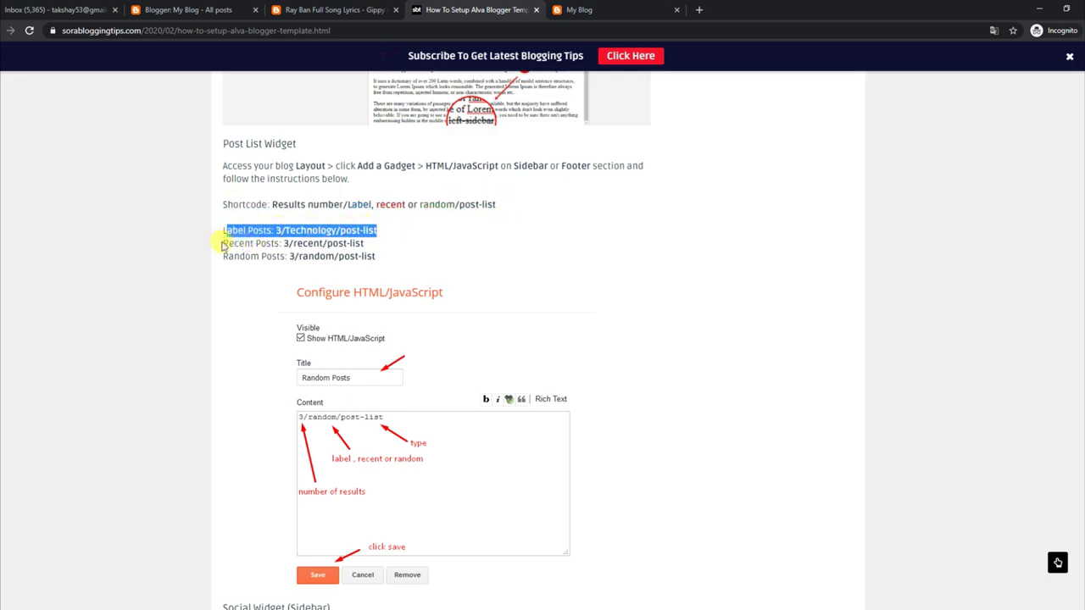
pyautogui.moveTo(222, 244); pyautogui.dragTo(376, 246)
pyautogui.moveTo(224, 257); pyautogui.dragTo(395, 254)
# - Copy the Recent Posts shortcode 3/recent/post-list from the setup article
pyautogui.click(293, 243)
pyautogui.moveTo(285, 243); pyautogui.dragTo(368, 248)
pyautogui.rightClick(342, 247)
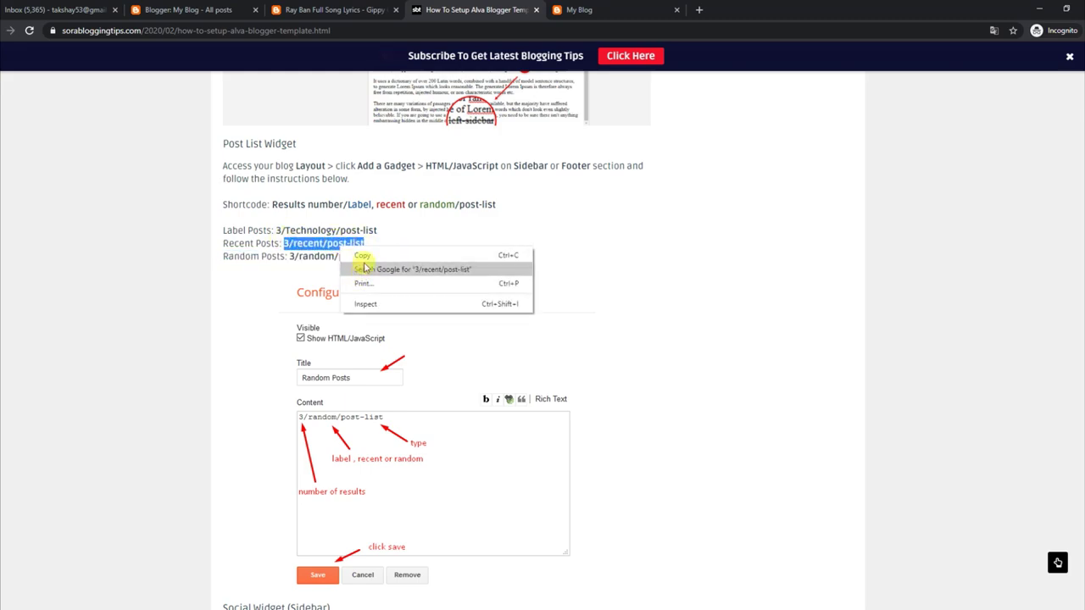
pyautogui.click(364, 256)
# - Return from the live "Ray Ban Full Song Lyrics" post to the blog's home page
pyautogui.click(325, 10)
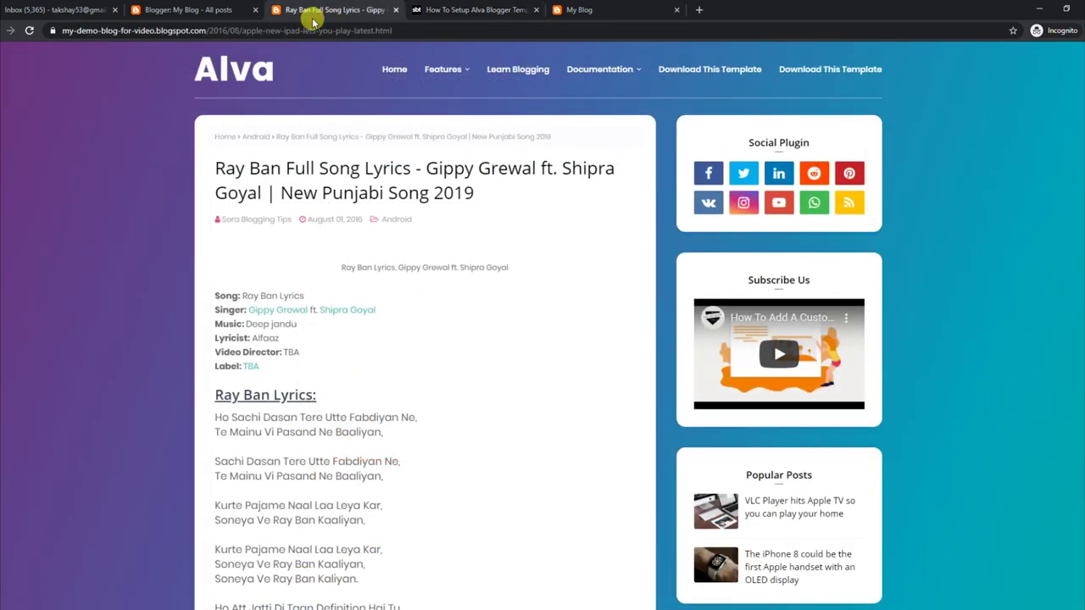
pyautogui.click(238, 6)
pyautogui.click(305, 9)
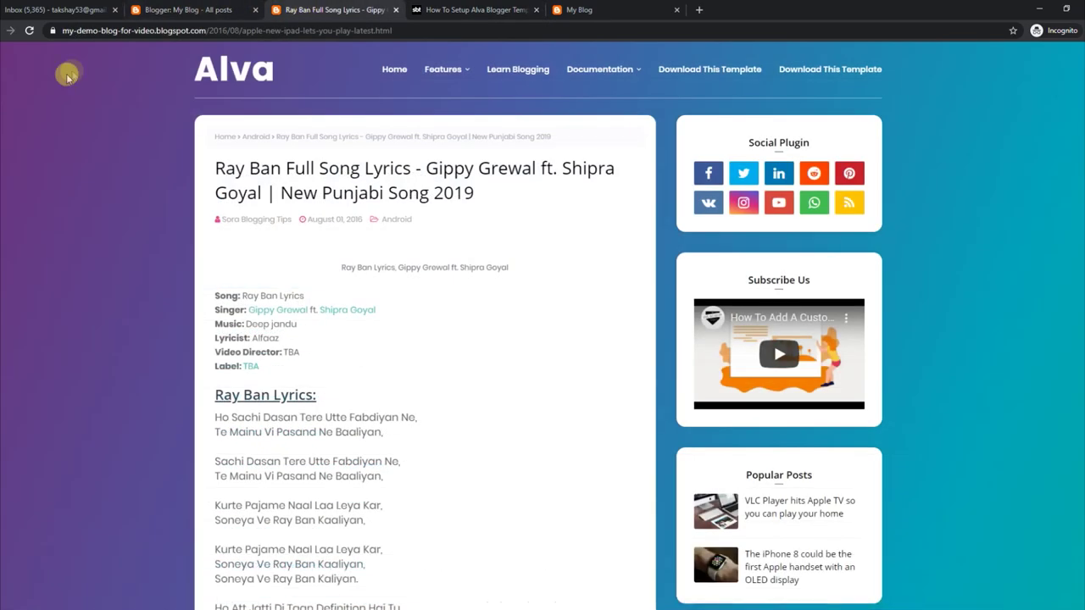
pyautogui.click(214, 71)
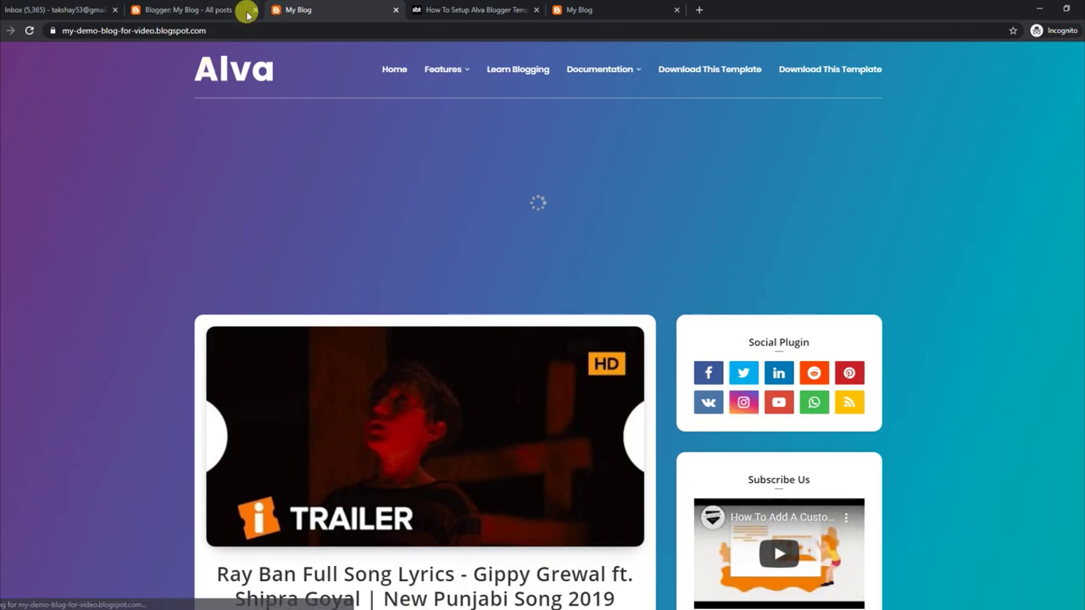
# - Add an HTML/JavaScript gadget containing 3/recent/post-list to the Sidebar Right section, save it and reload the live blog
pyautogui.click(212, 10)
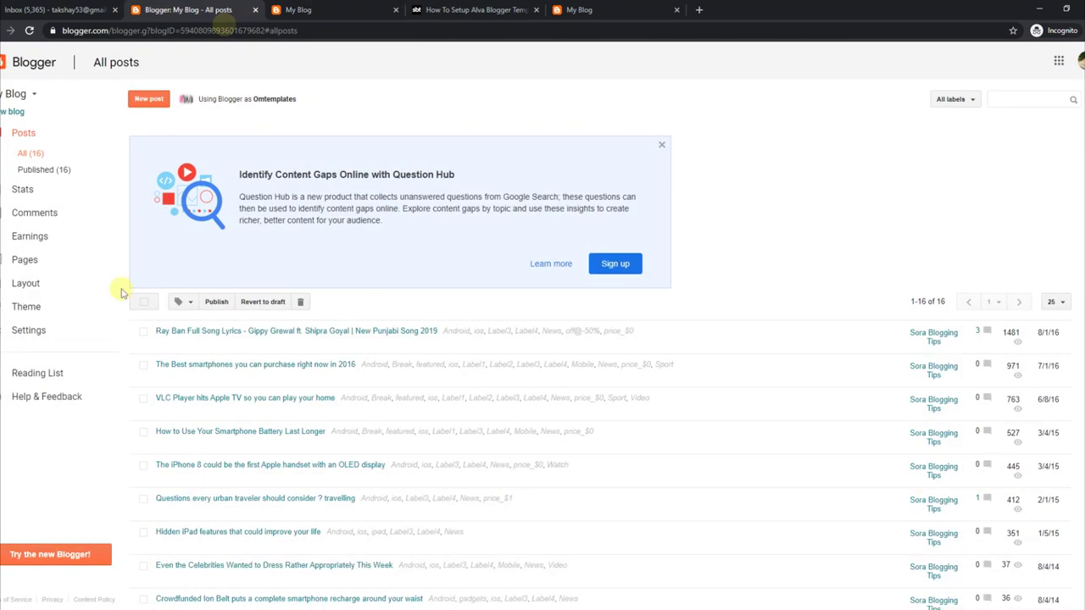
pyautogui.click(40, 282)
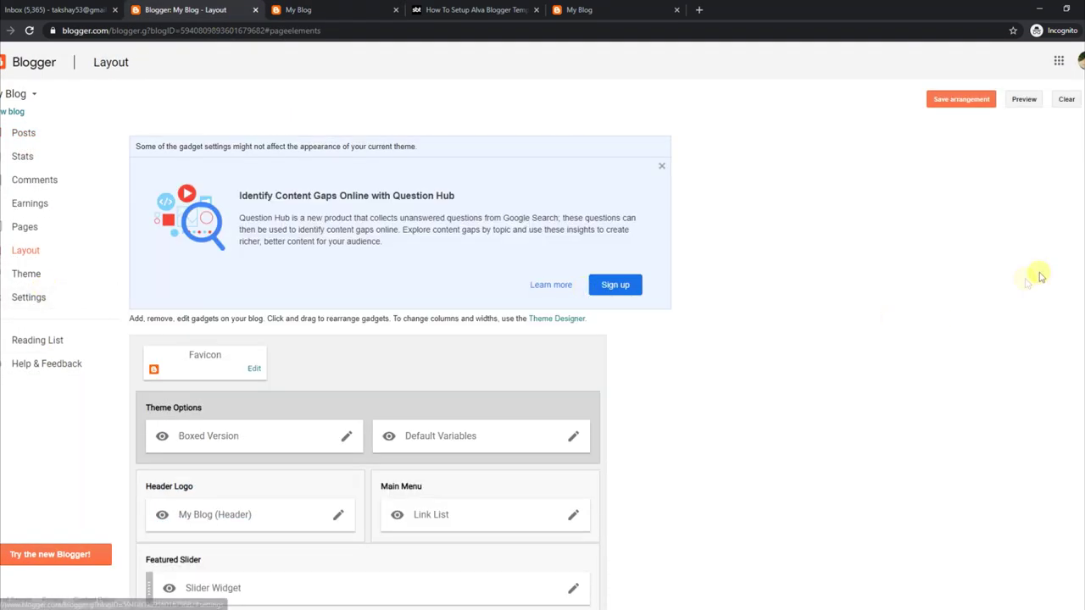
pyautogui.scroll(-5, 1079, 260)
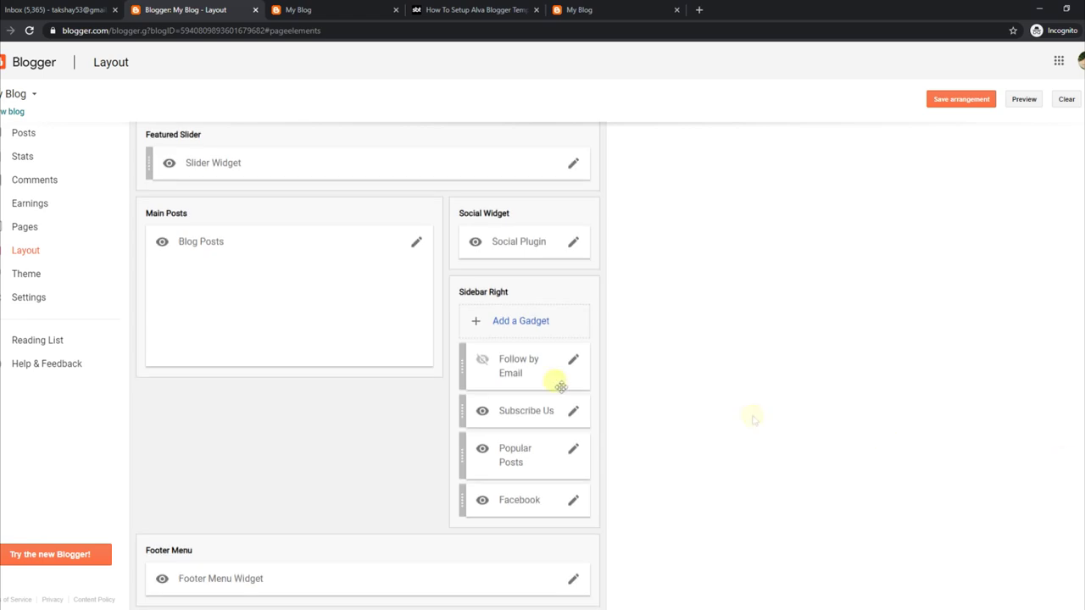
pyautogui.click(524, 323)
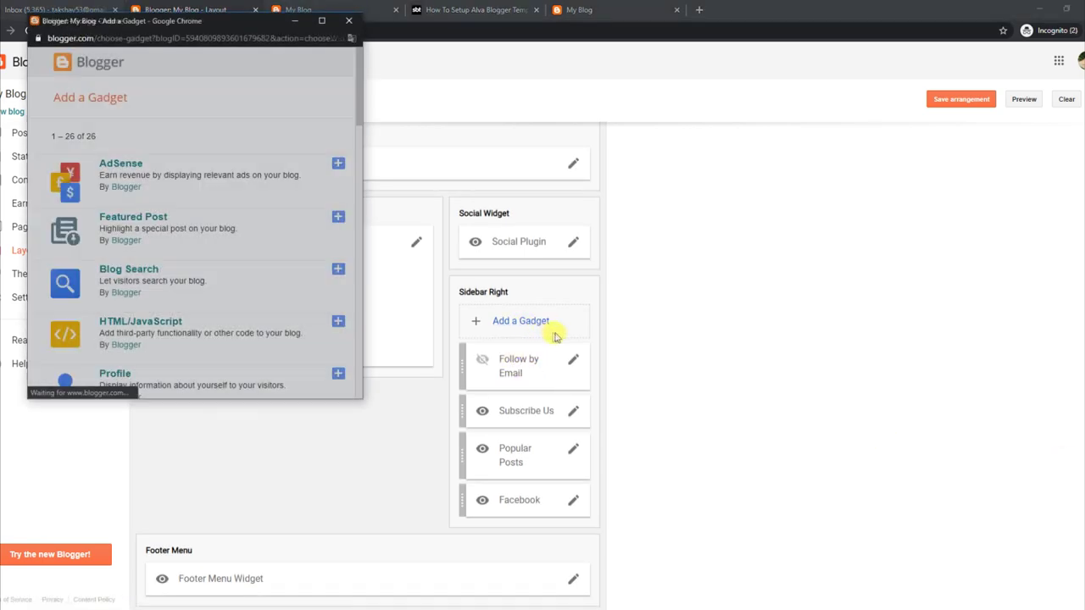
pyautogui.click(339, 324)
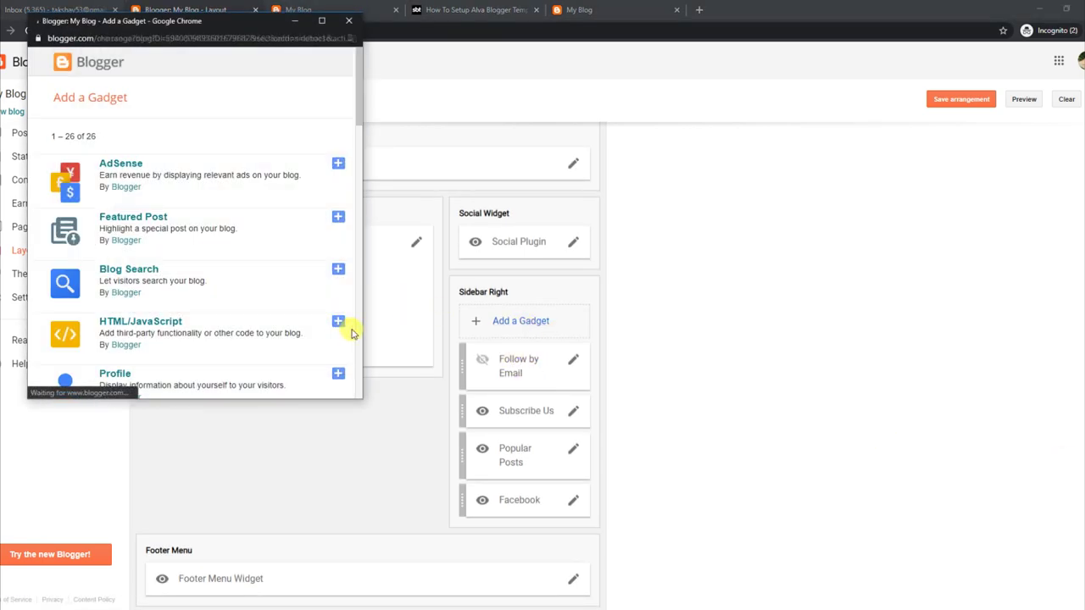
pyautogui.rightClick(183, 245)
pyautogui.click(217, 337)
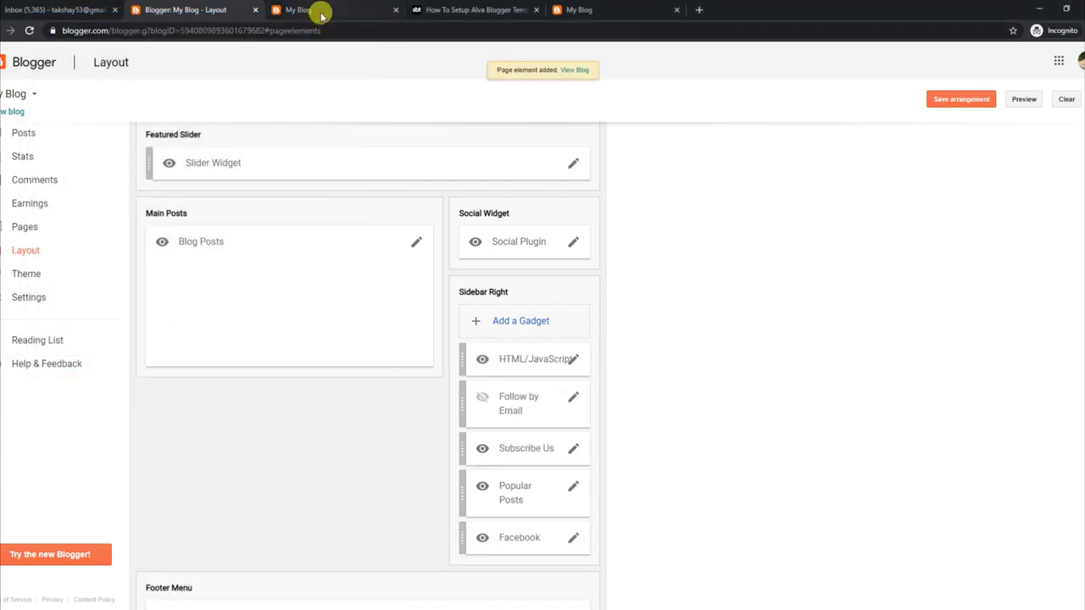
pyautogui.click(321, 16)
pyautogui.click(28, 31)
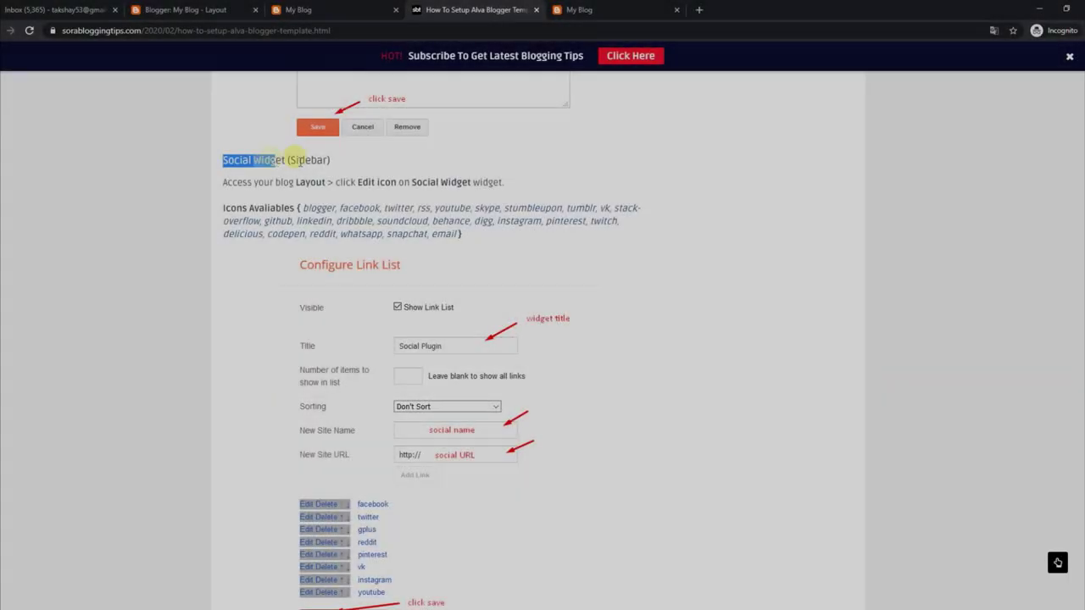
# - Read the Social Widget instructions and available icon names in the setup article, and look at the Social Plugin icons on the live blog
pyautogui.moveTo(298, 161); pyautogui.dragTo(335, 166)
pyautogui.moveTo(228, 181); pyautogui.dragTo(503, 183)
pyautogui.moveTo(223, 206); pyautogui.dragTo(464, 244)
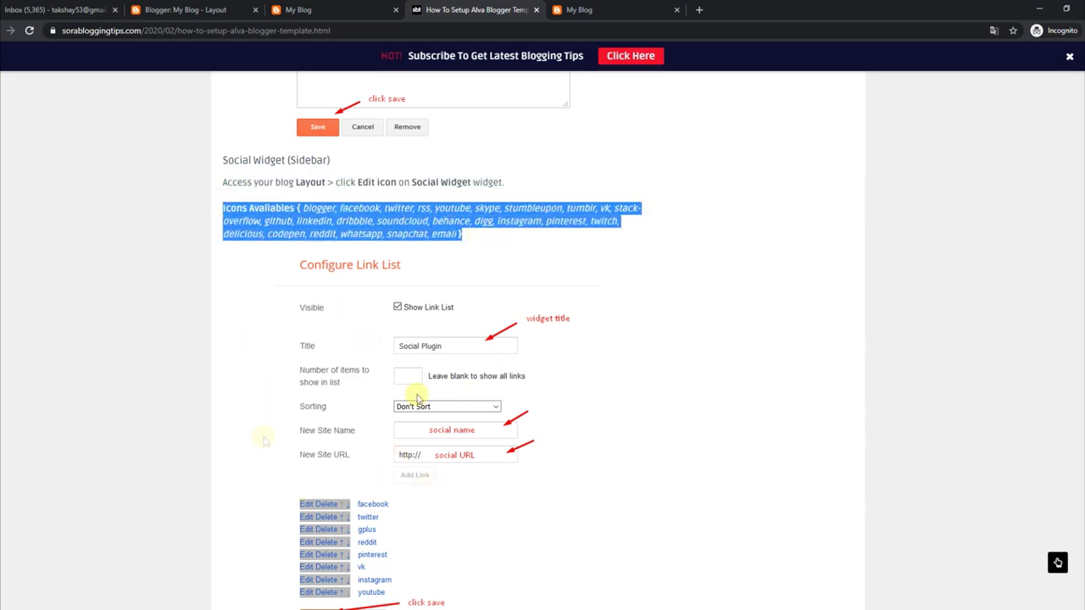
pyautogui.click(182, 9)
pyautogui.click(366, 6)
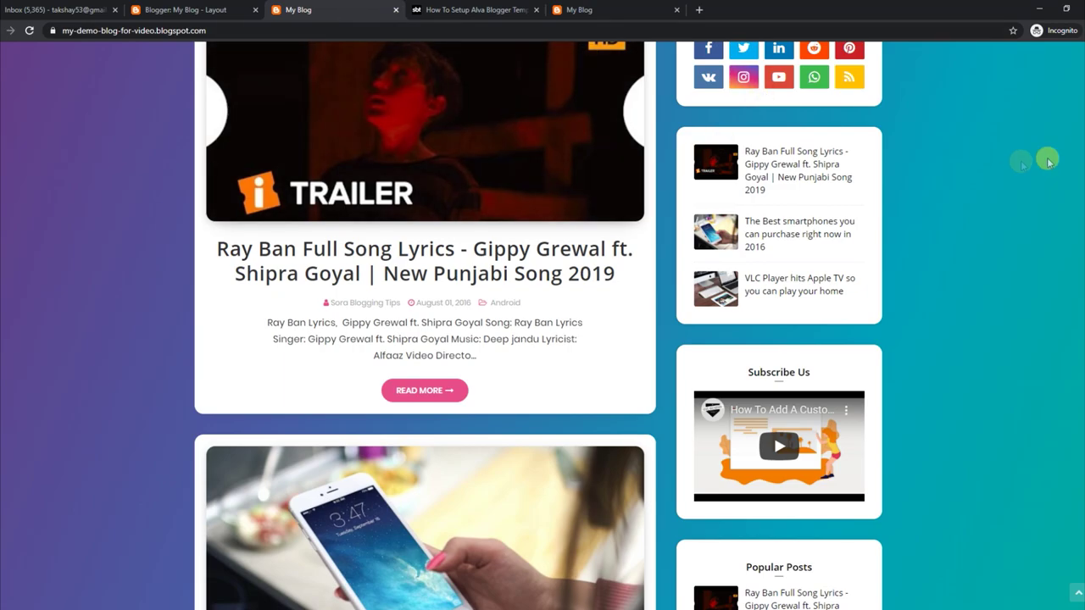
pyautogui.scroll(2, 962, 166)
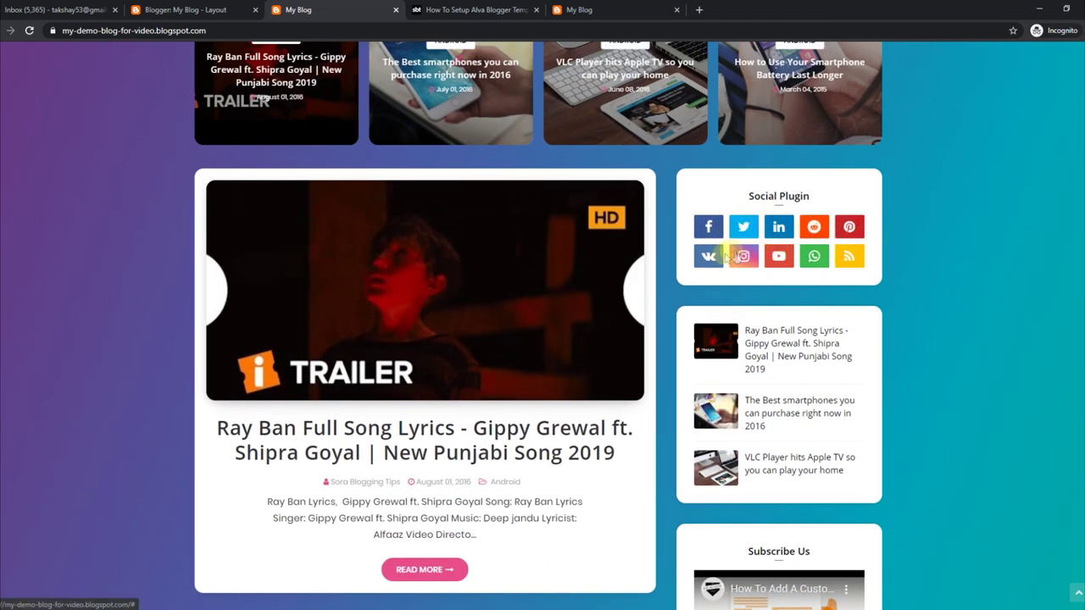
# - Delete the facebook link from the Social Plugin widget in the blog layout, save it and reload the live blog
pyautogui.click(230, 7)
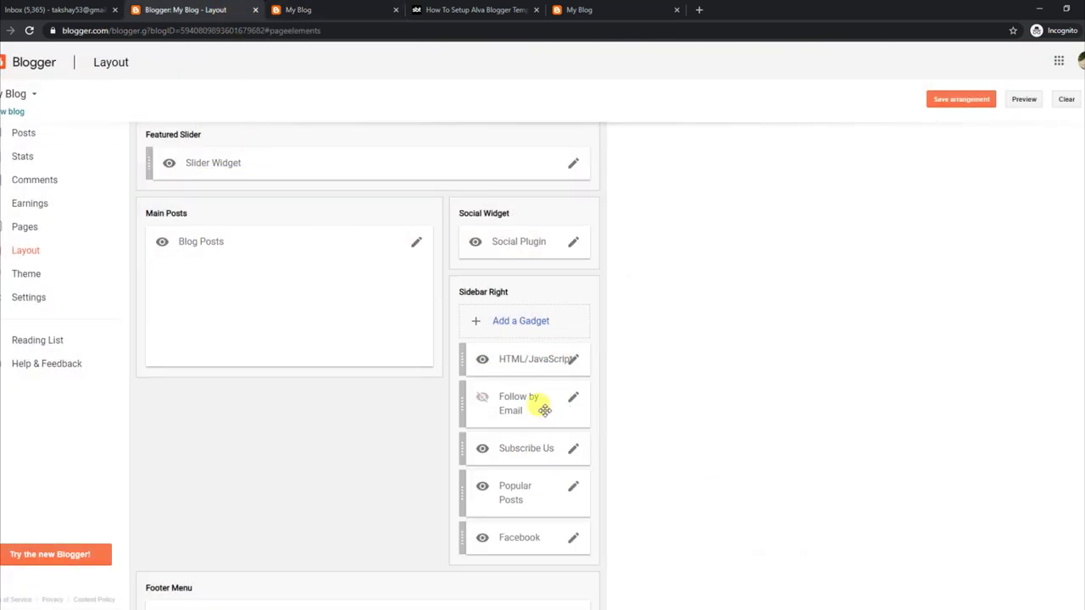
pyautogui.click(574, 242)
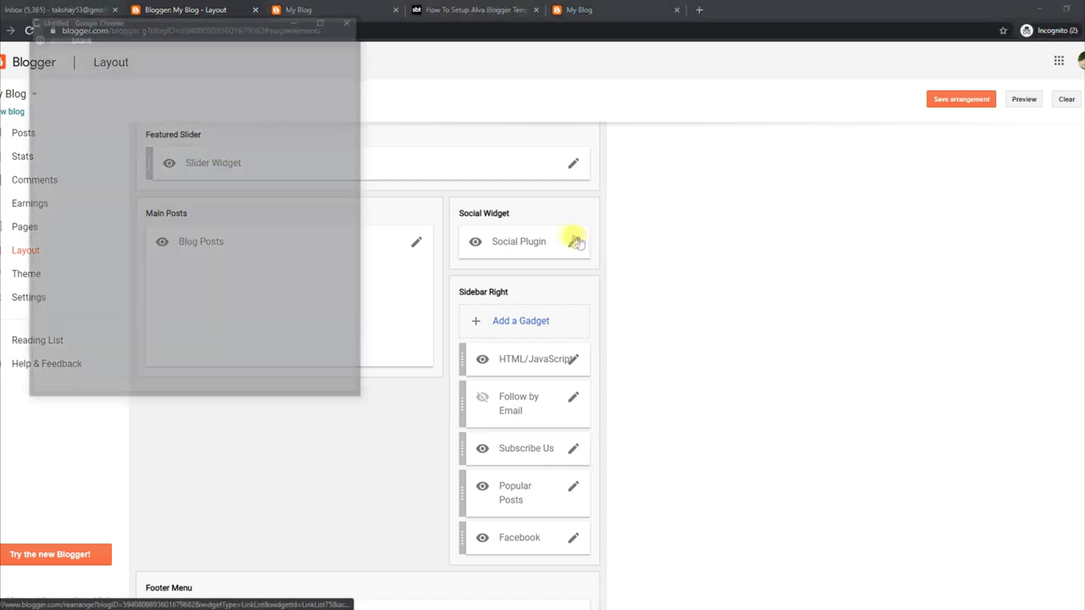
pyautogui.click(86, 337)
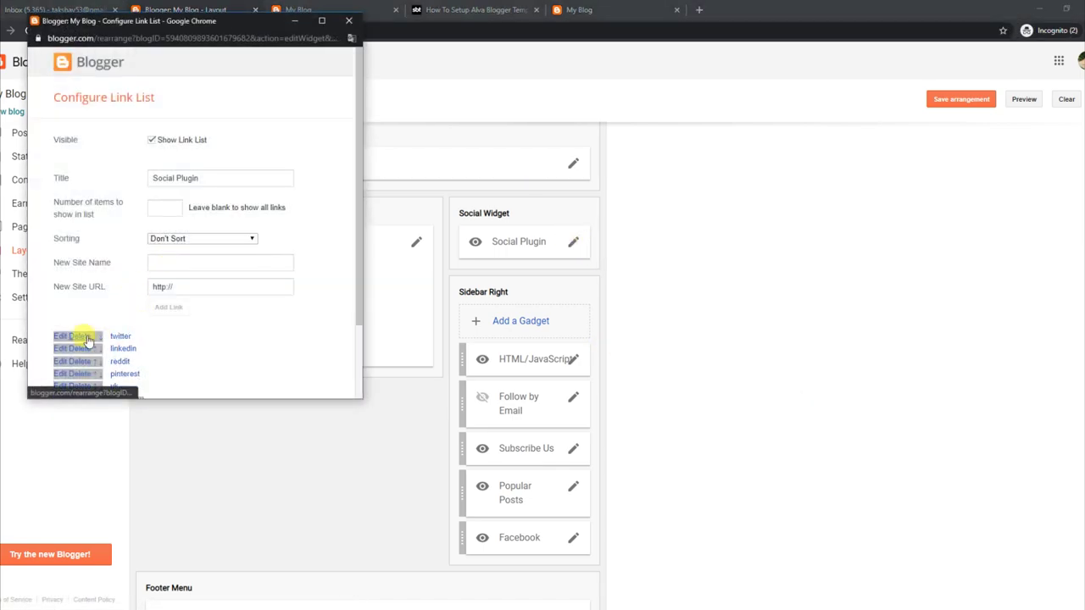
pyautogui.scroll(-2, 350, 339)
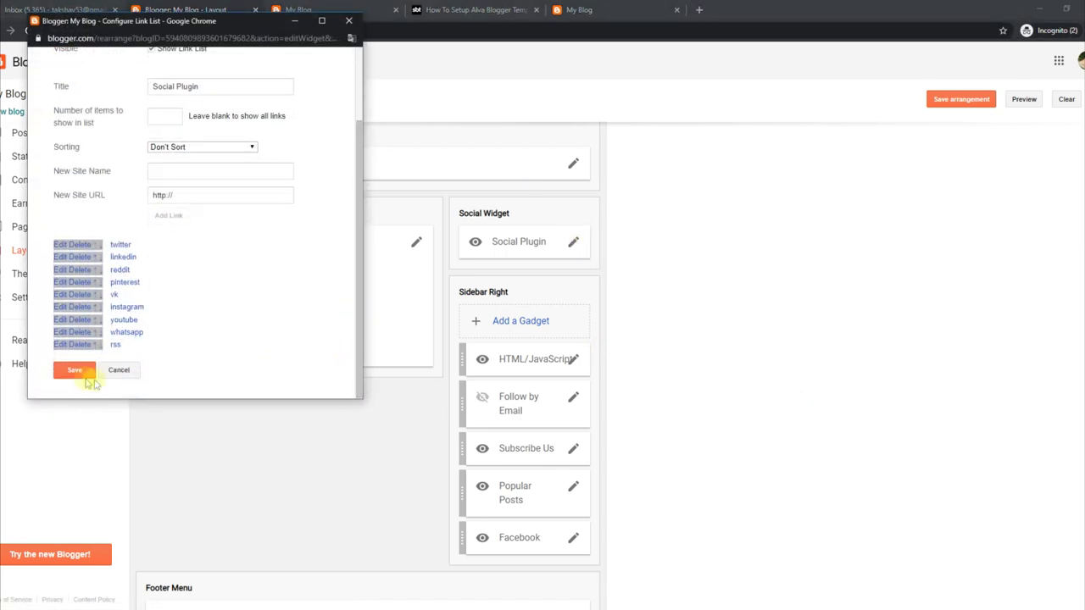
pyautogui.click(322, 10)
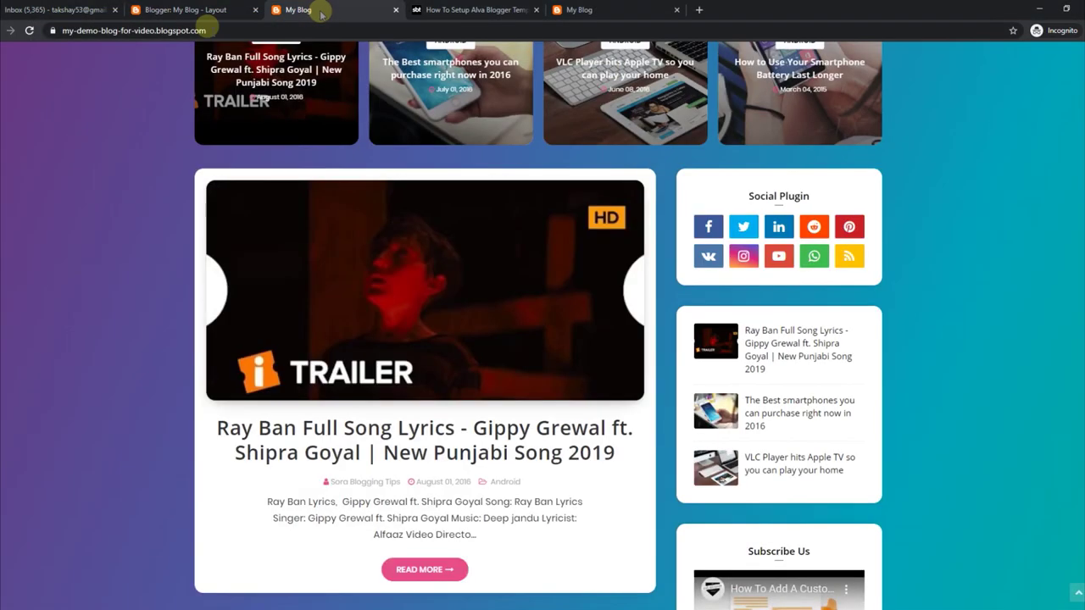
pyautogui.click(28, 31)
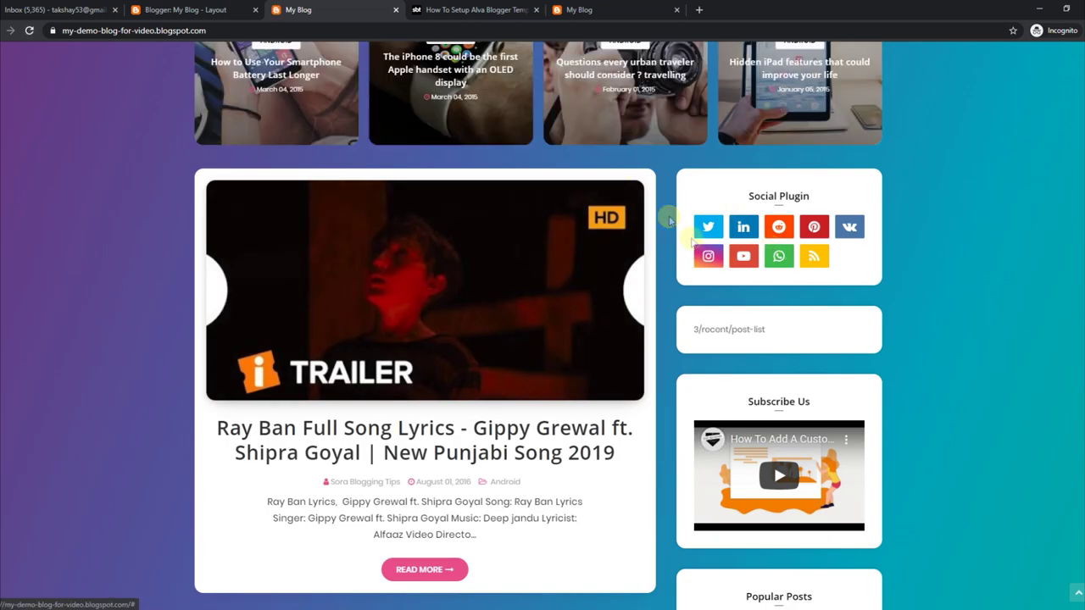
pyautogui.click(225, 9)
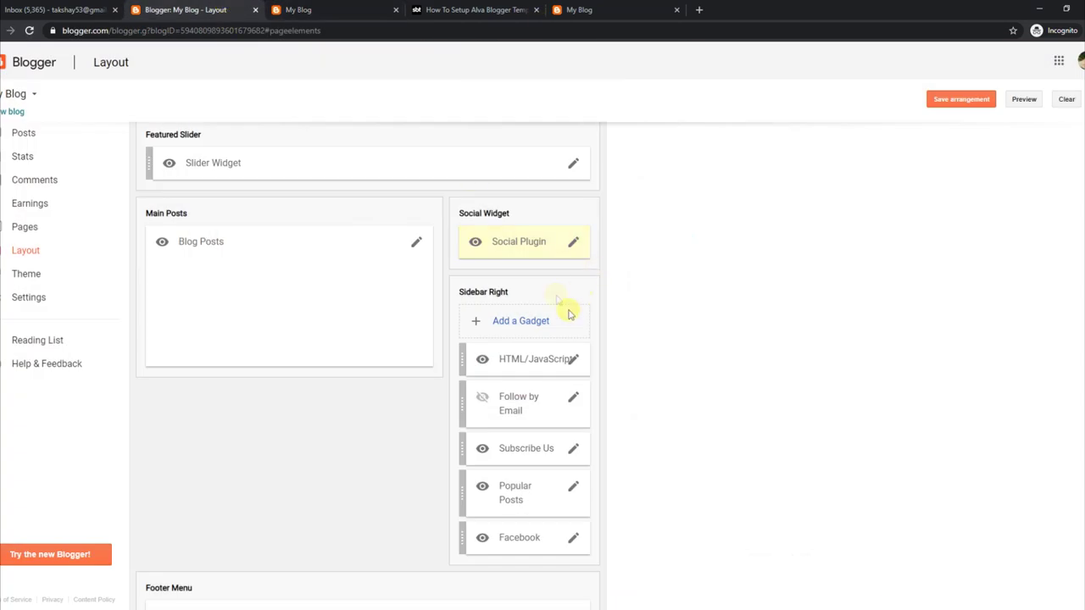
pyautogui.click(574, 244)
pyautogui.click(190, 264)
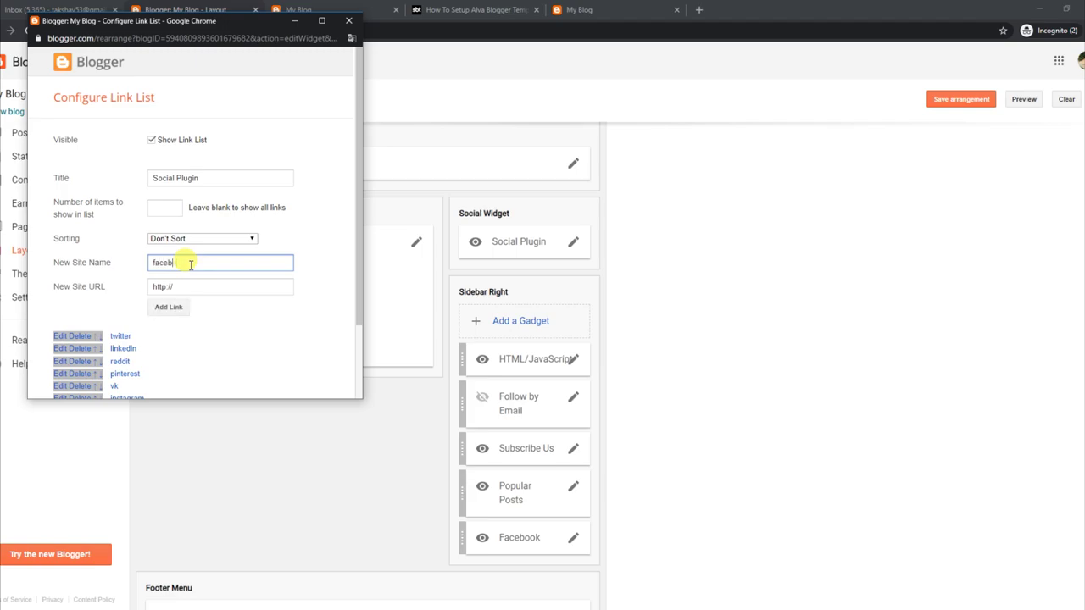
pyautogui.write('facebook')
pyautogui.press('Return')
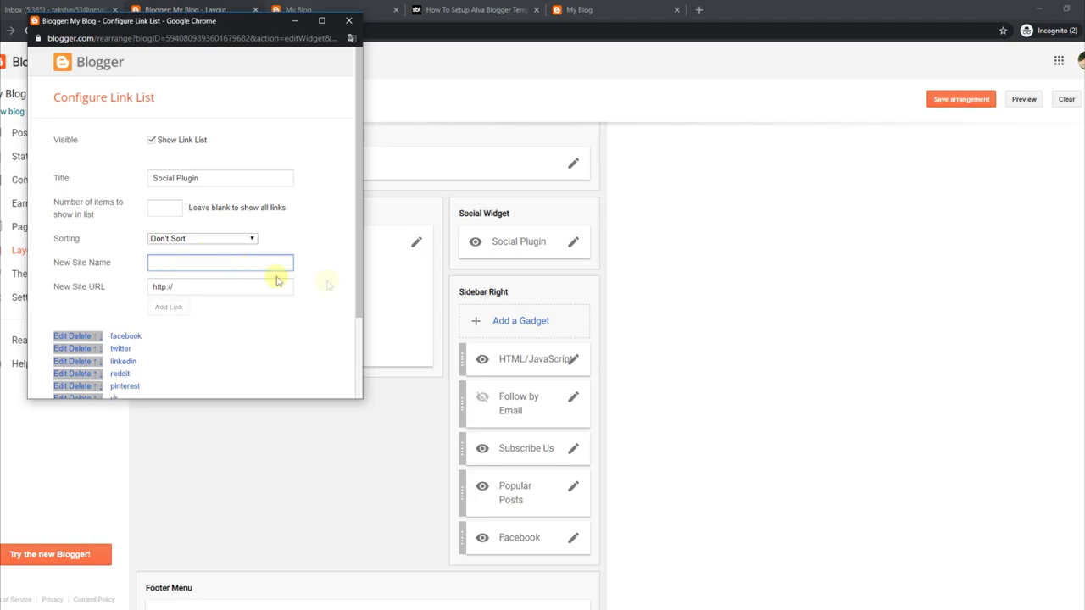
pyautogui.moveTo(356, 283); pyautogui.dragTo(358, 375)
pyautogui.click(85, 374)
pyautogui.click(331, 11)
pyautogui.click(29, 30)
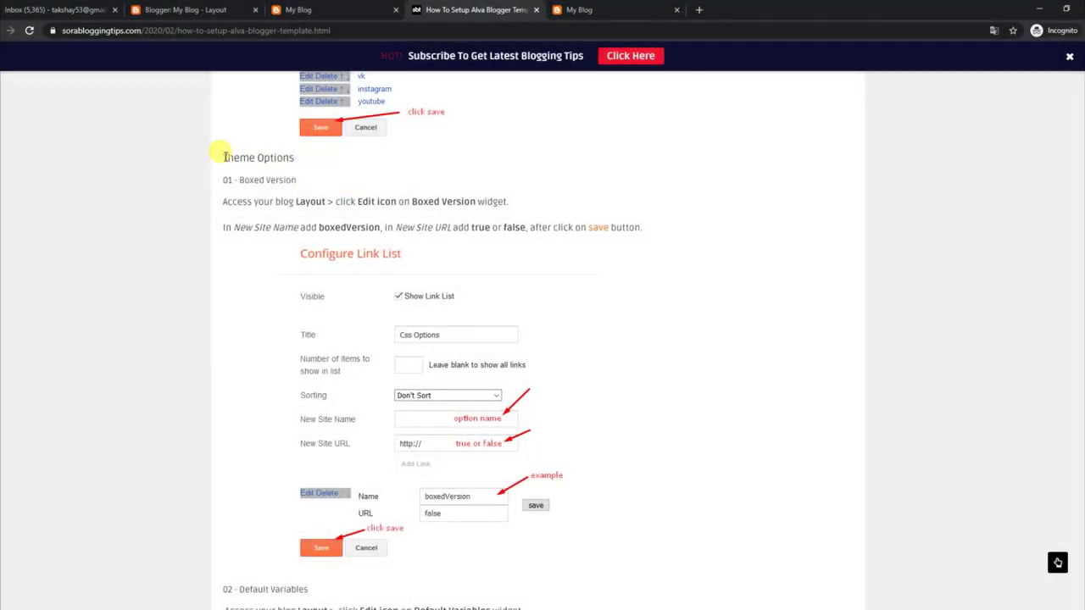
# - Read the Theme Options instructions for the Boxed Version widget and its boxedVersion true or false setting in the setup article
pyautogui.moveTo(224, 157); pyautogui.dragTo(292, 158)
pyautogui.moveTo(230, 180); pyautogui.dragTo(521, 204)
pyautogui.click(225, 198)
pyautogui.moveTo(226, 226); pyautogui.dragTo(661, 241)
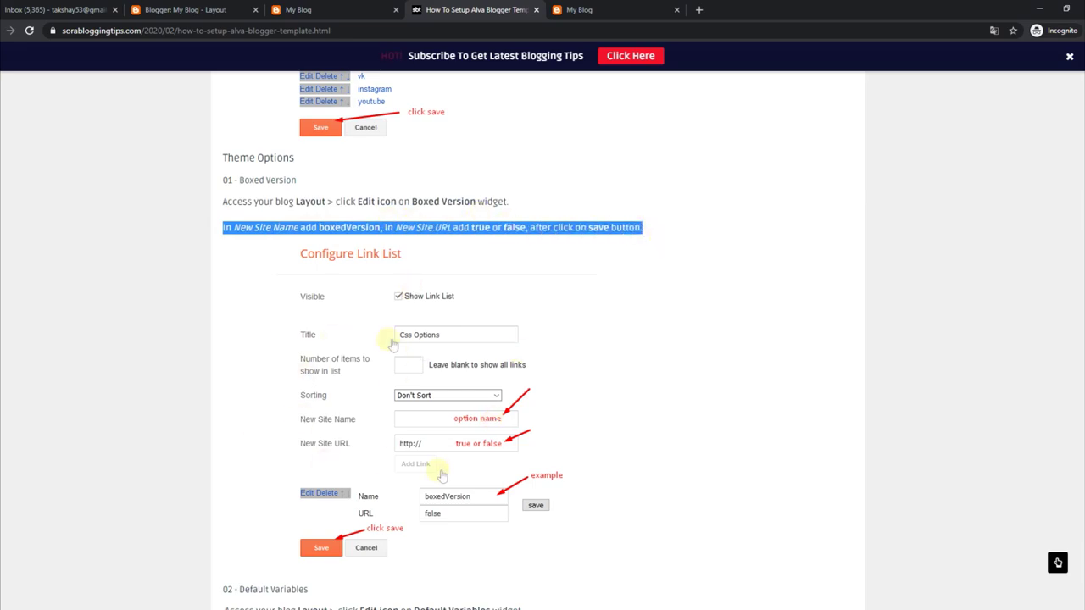
# - Set boxedVersion to true in the Boxed Version widget, open its recentPostsHeadline entry and save the widget
pyautogui.click(159, 12)
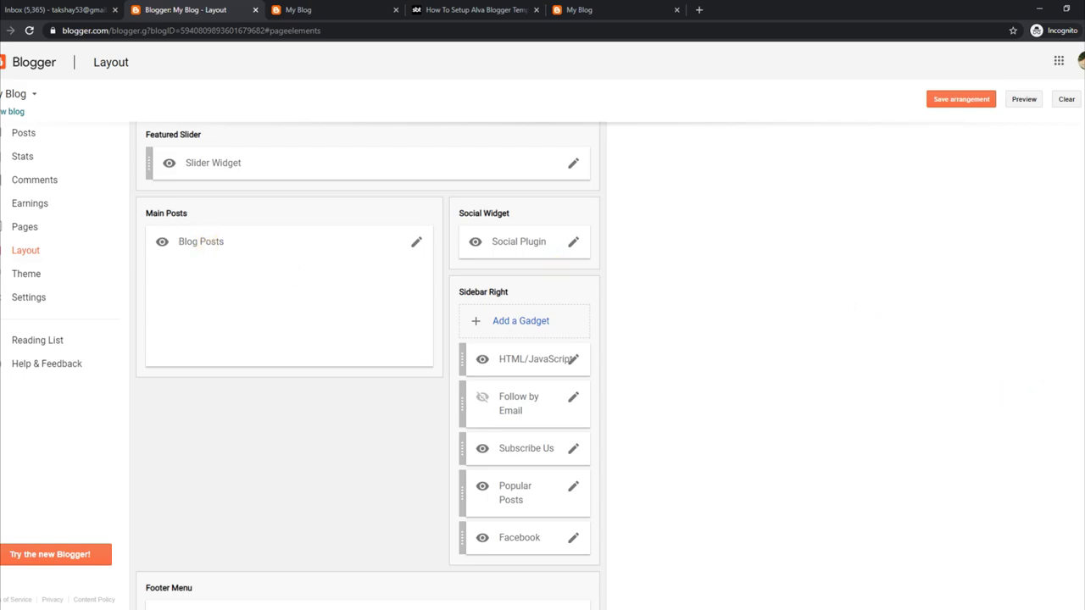
pyautogui.scroll(5, 364, 364)
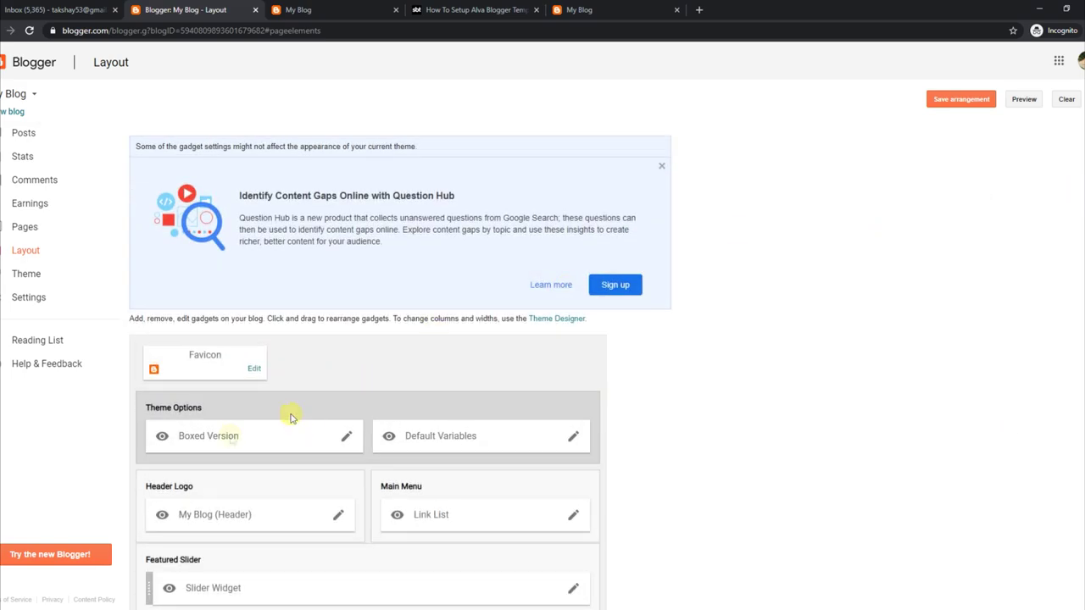
pyautogui.click(347, 436)
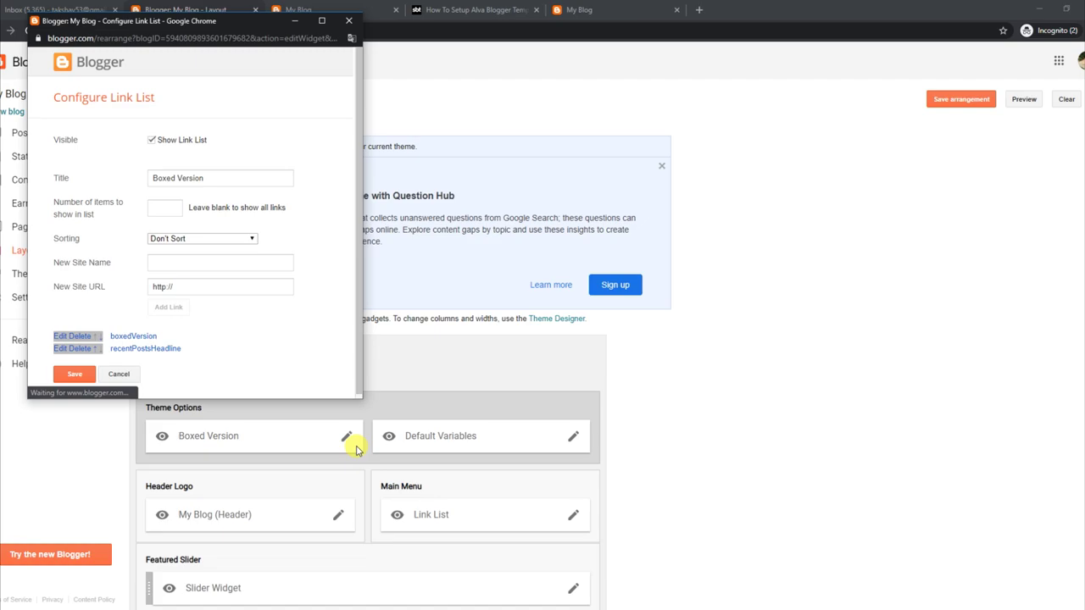
pyautogui.click(61, 338)
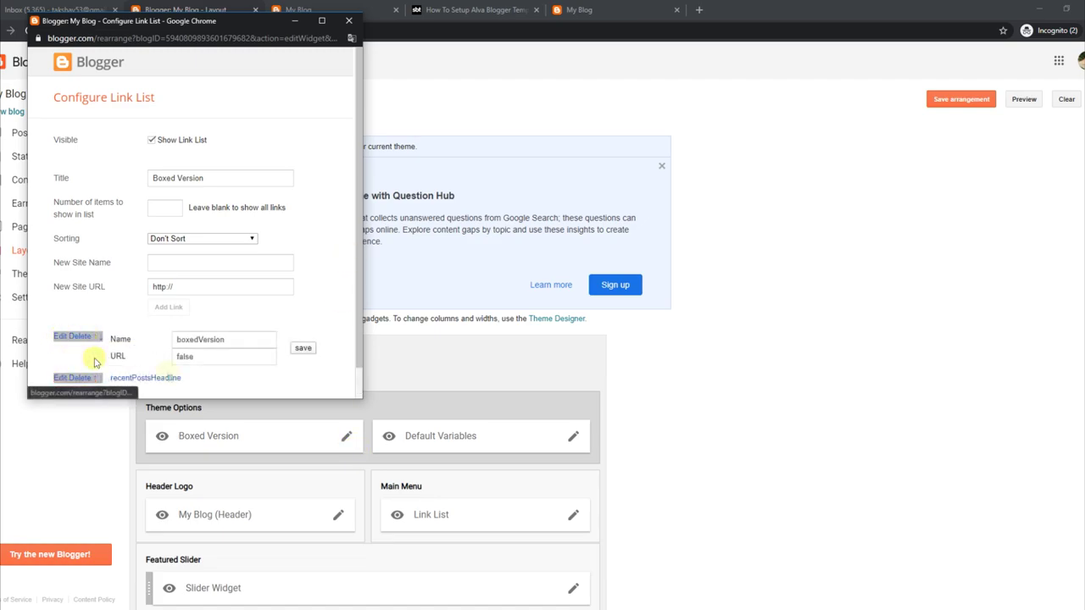
pyautogui.click(203, 357)
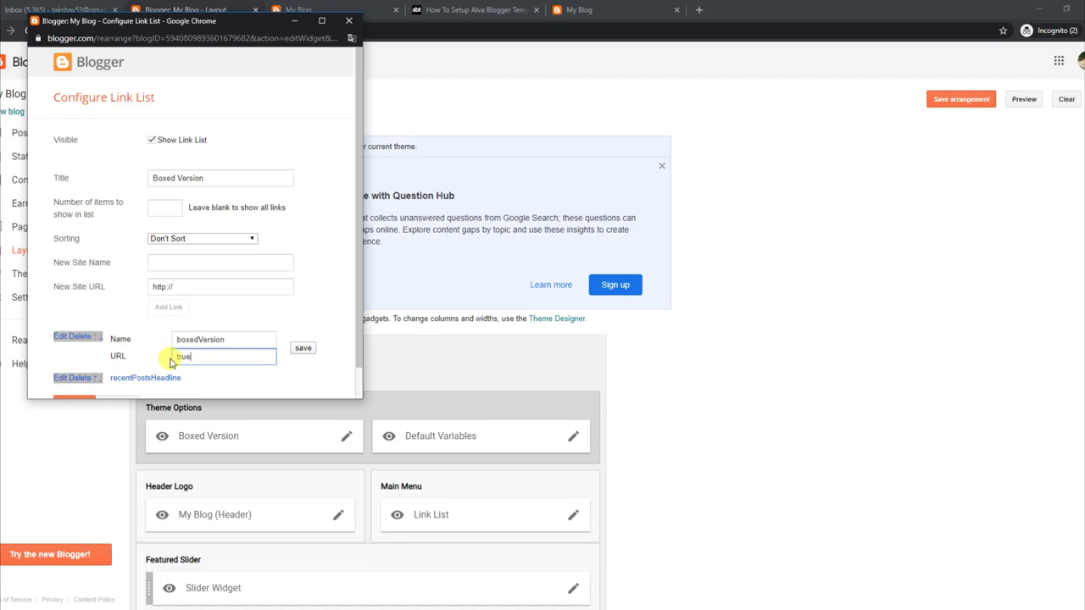
pyautogui.click(304, 348)
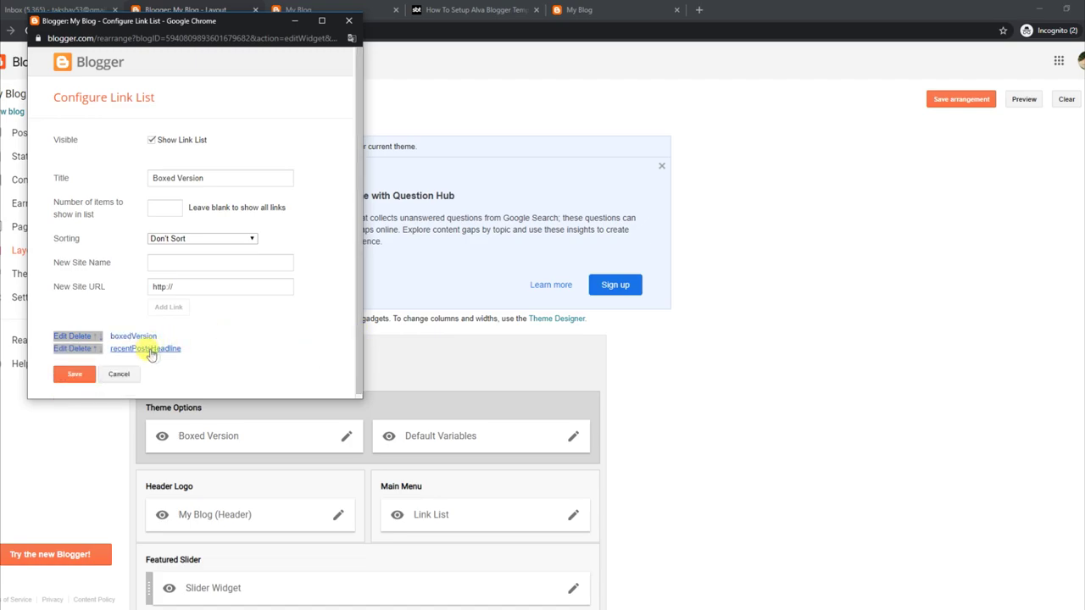
pyautogui.click(60, 354)
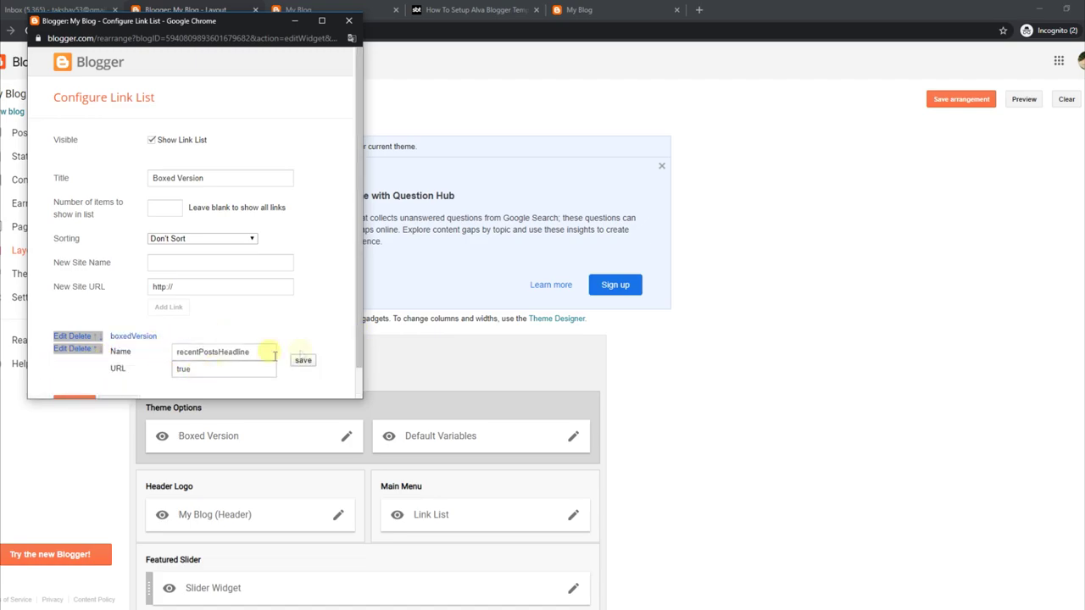
pyautogui.scroll(-1, 357, 381)
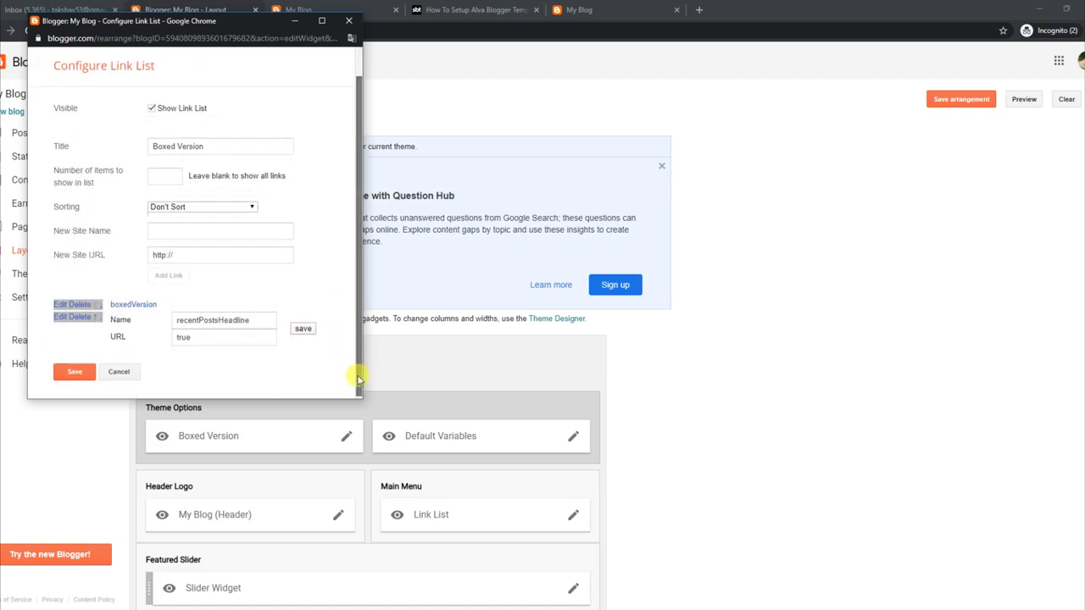
pyautogui.click(74, 373)
# - Reload the live blog and examine its page layout from the header down to the footer
pyautogui.click(349, 7)
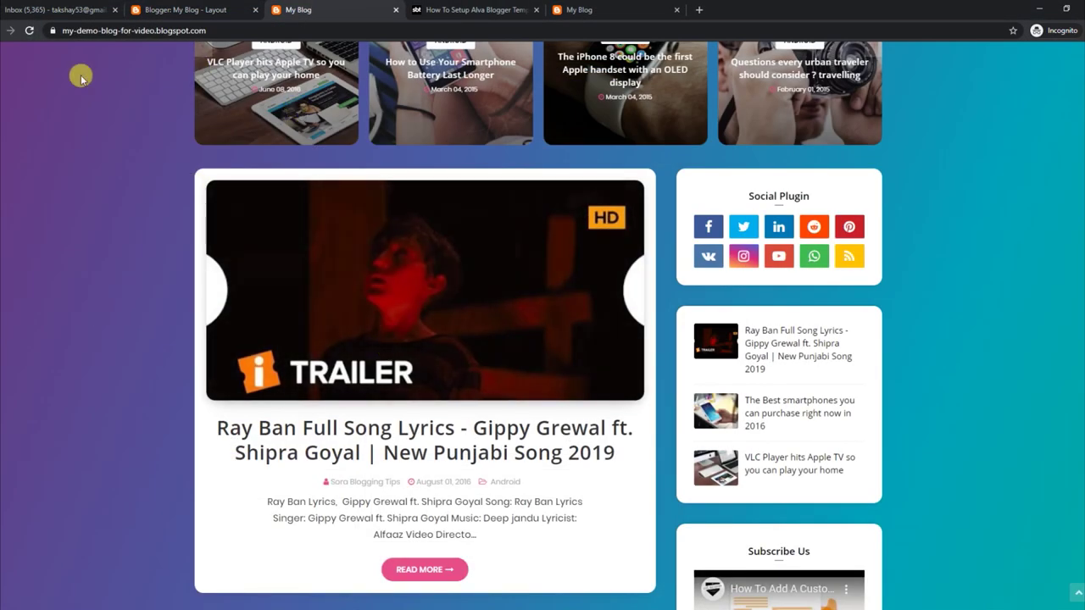
pyautogui.click(29, 30)
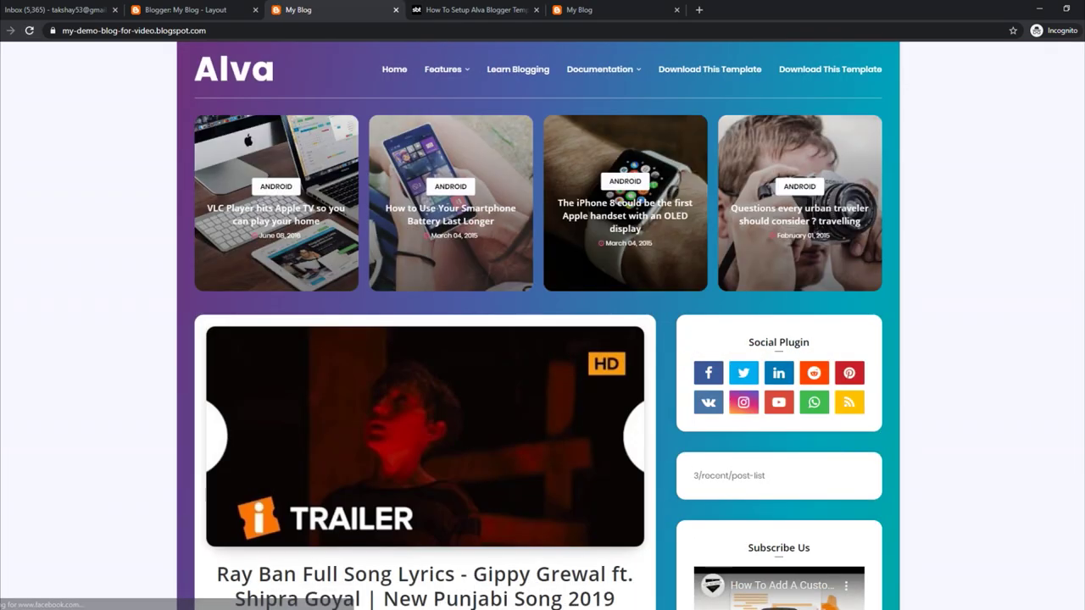
pyautogui.scroll(-15, 543, 339)
pyautogui.scroll(-5, 543, 339)
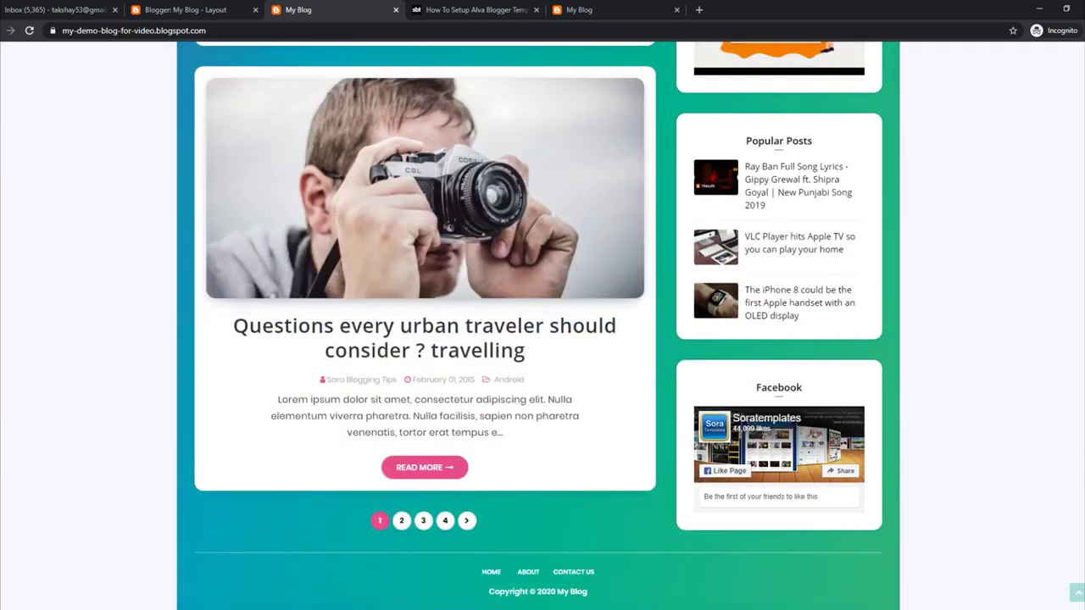
pyautogui.scroll(20, 542, 339)
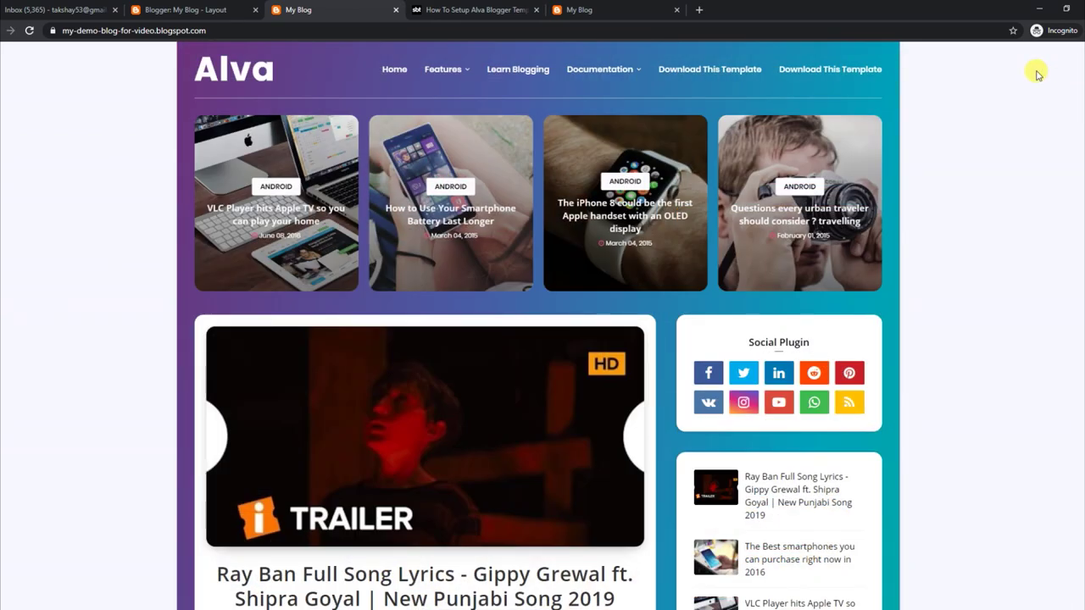
# - Read the Default Variables instructions on posts per page, fixed sidebar, comments system and Disqus shortname in the setup article
pyautogui.click(471, 6)
pyautogui.scroll(-5, 912, 407)
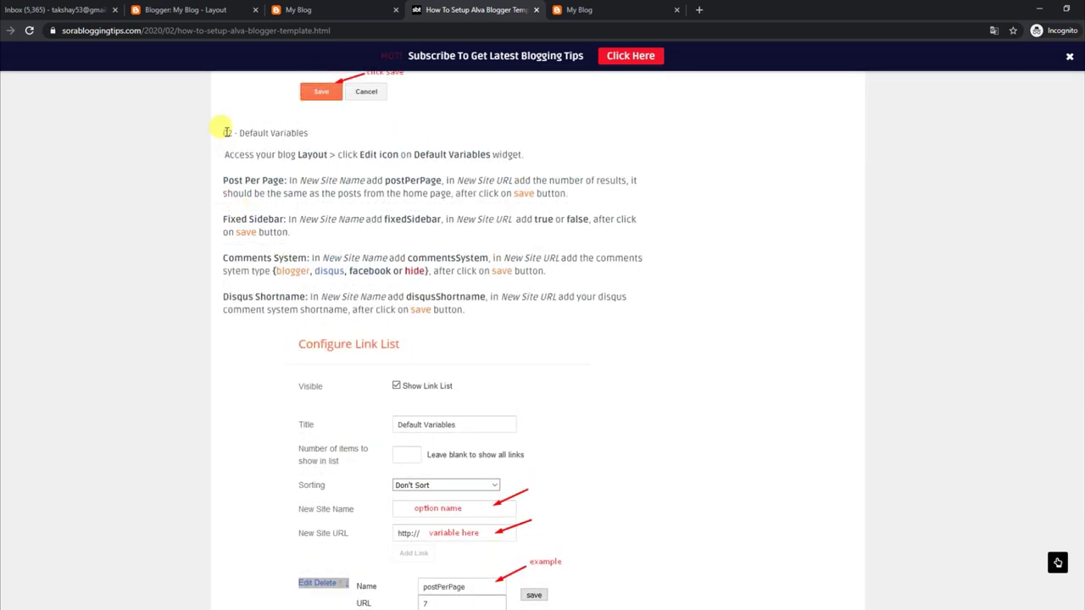
pyautogui.moveTo(224, 133); pyautogui.dragTo(328, 134)
pyautogui.moveTo(224, 154); pyautogui.dragTo(546, 158)
pyautogui.moveTo(223, 179); pyautogui.dragTo(534, 210)
pyautogui.moveTo(222, 218); pyautogui.dragTo(299, 234)
pyautogui.moveTo(224, 258); pyautogui.dragTo(534, 286)
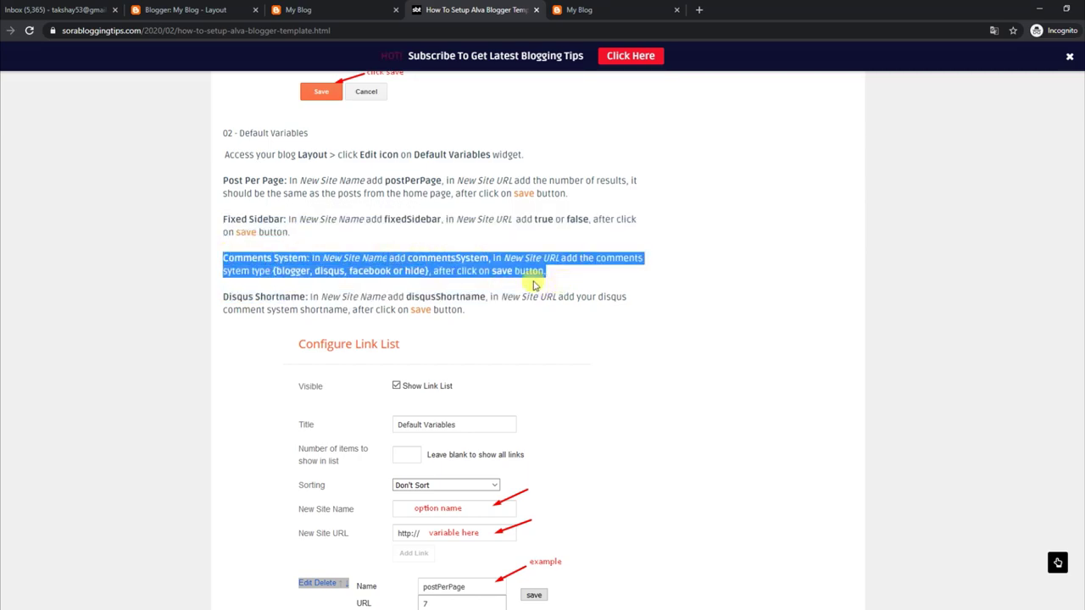
pyautogui.moveTo(225, 292); pyautogui.dragTo(475, 316)
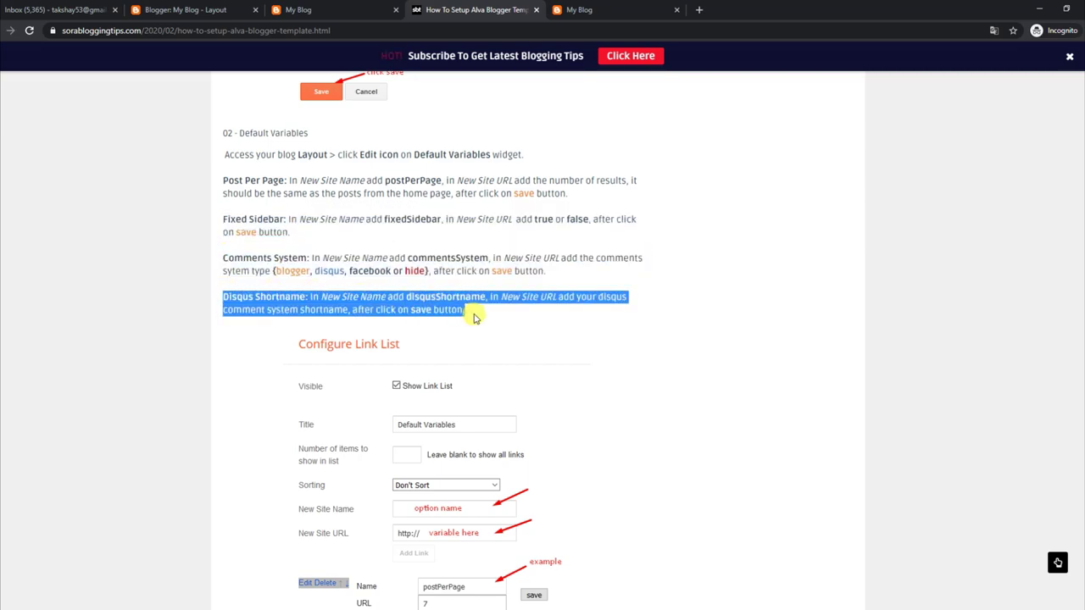
# - Open the Default Variables widget in the blog layout and expand its disqusShortname and commentsSystem entries for editing
pyautogui.click(206, 7)
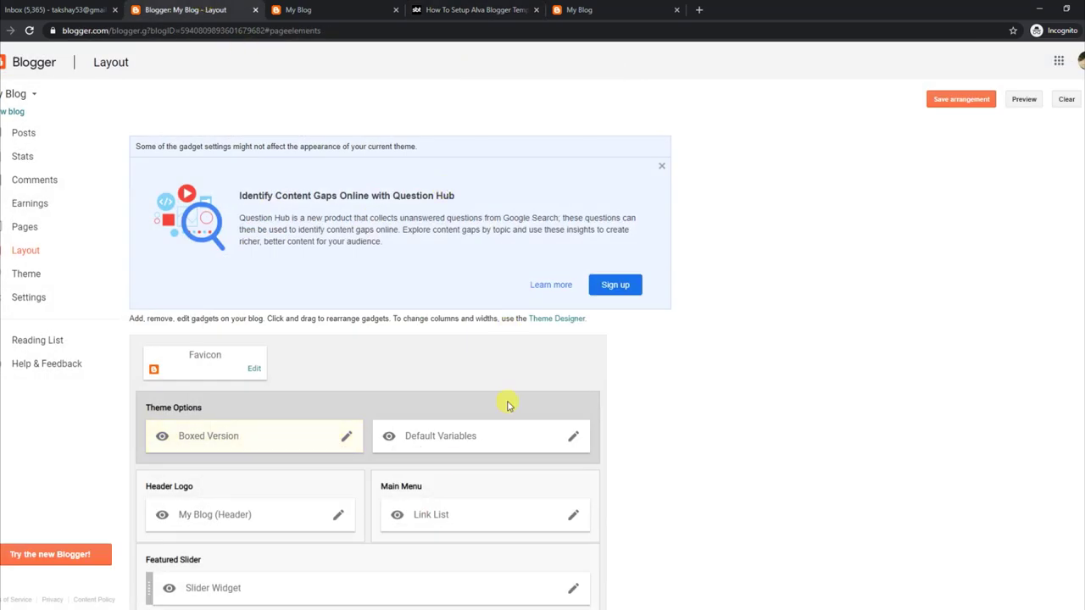
pyautogui.click(573, 436)
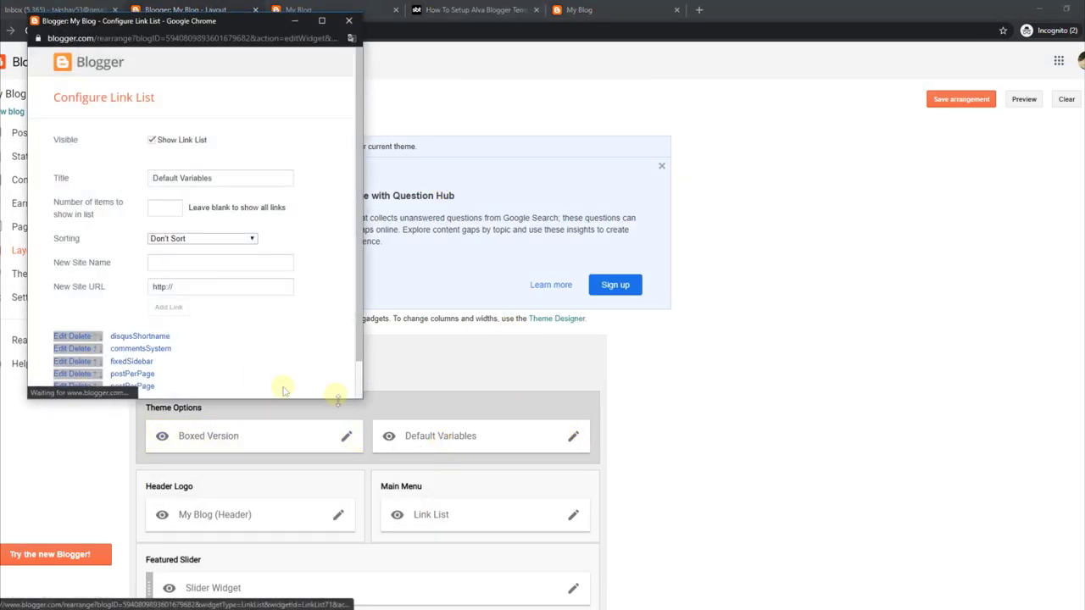
pyautogui.scroll(-1, 112, 316)
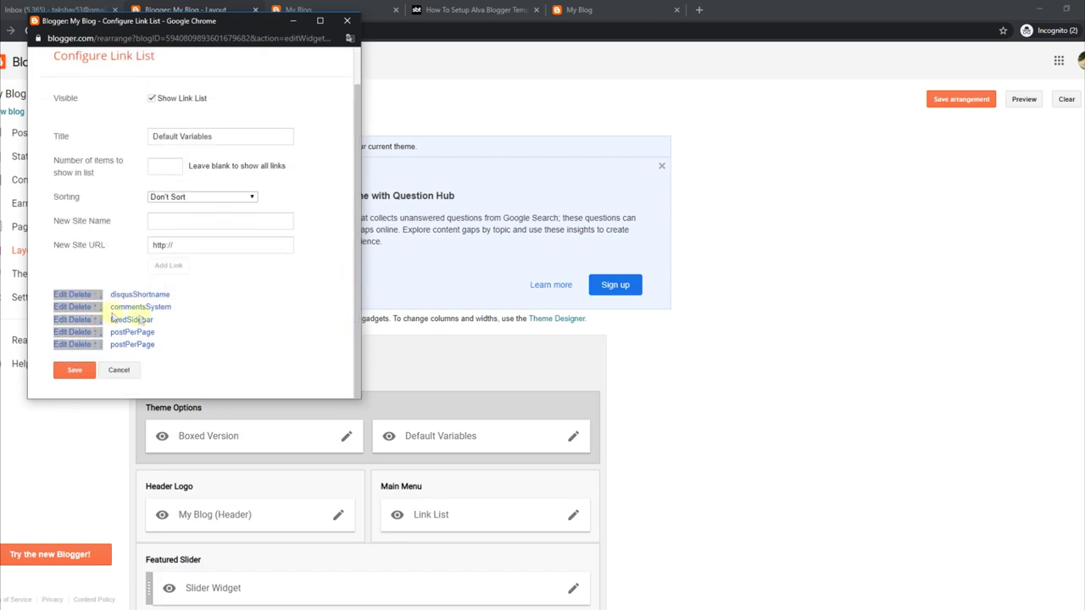
pyautogui.click(60, 296)
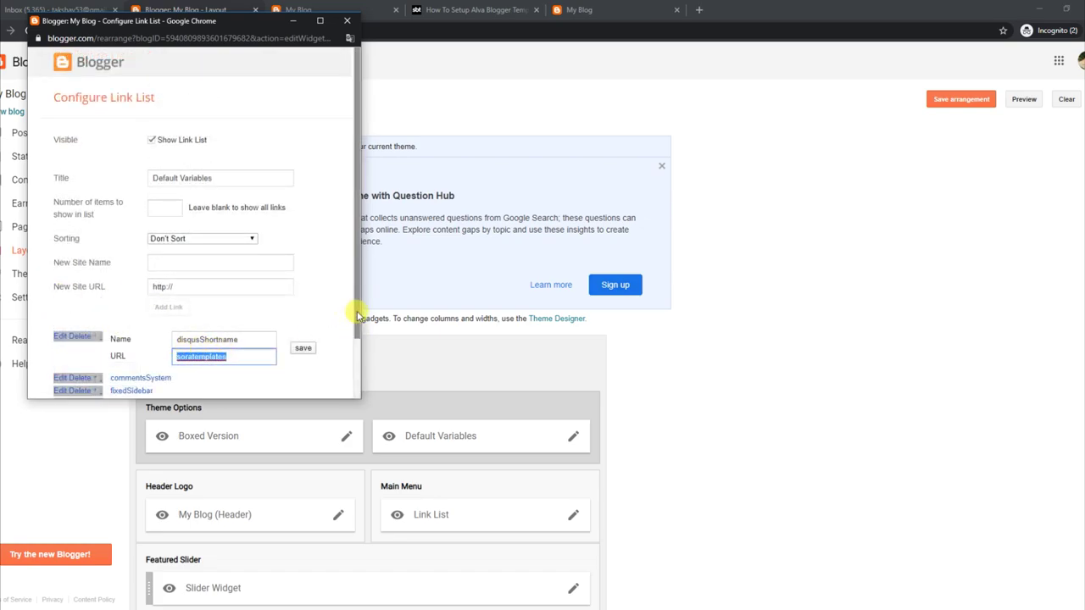
pyautogui.moveTo(356, 310); pyautogui.dragTo(356, 375)
pyautogui.click(64, 311)
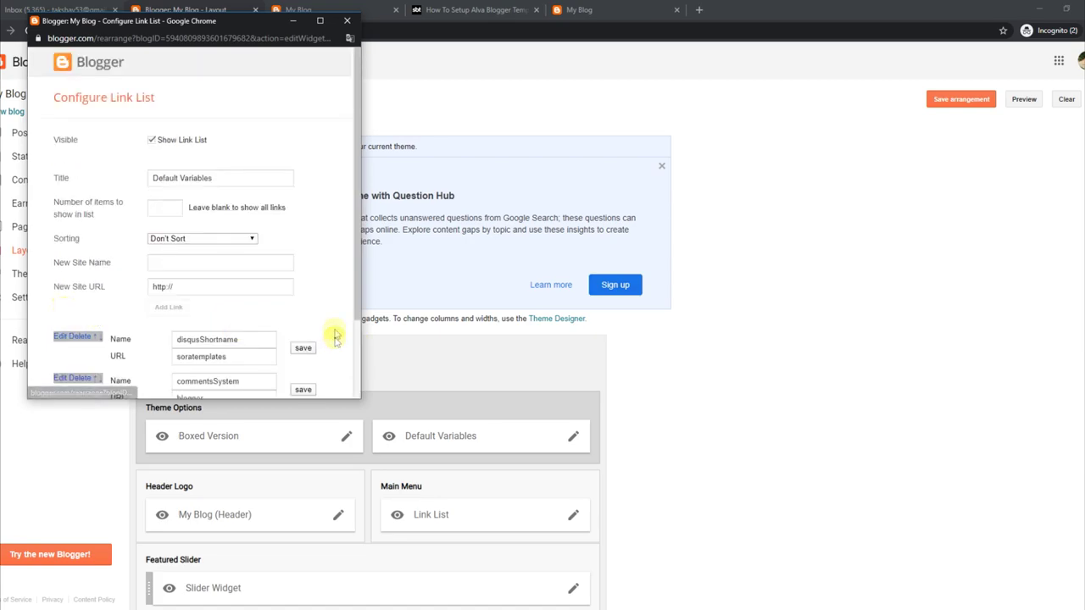
pyautogui.scroll(-2, 359, 314)
pyautogui.moveTo(190, 298); pyautogui.dragTo(207, 299)
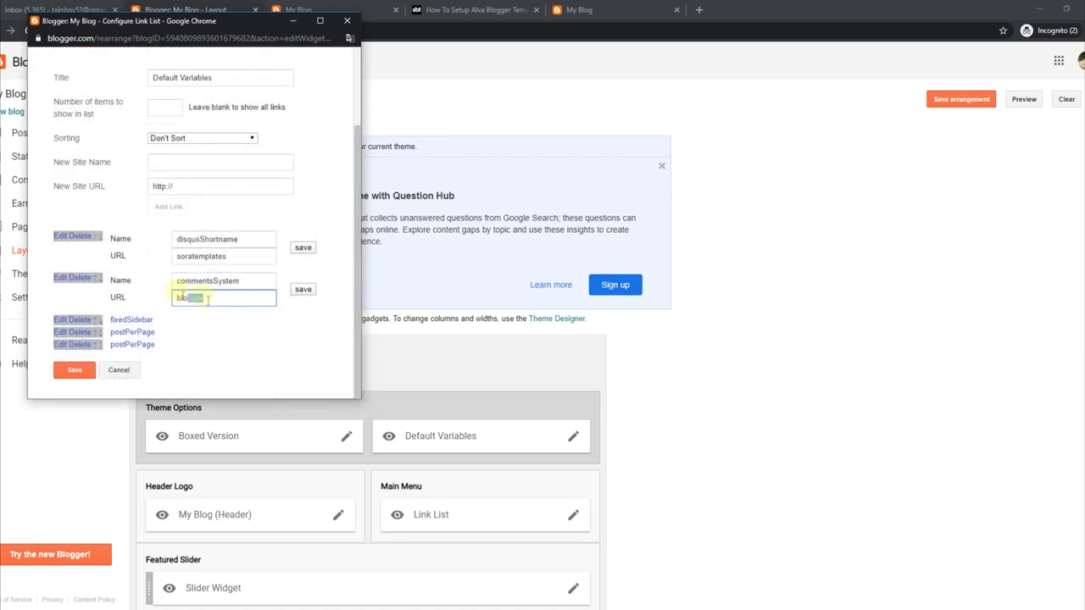
# - Expand the fixedSidebar entry and both postPerPage entries of the Default Variables widget
pyautogui.click(57, 322)
pyautogui.scroll(-3, 358, 373)
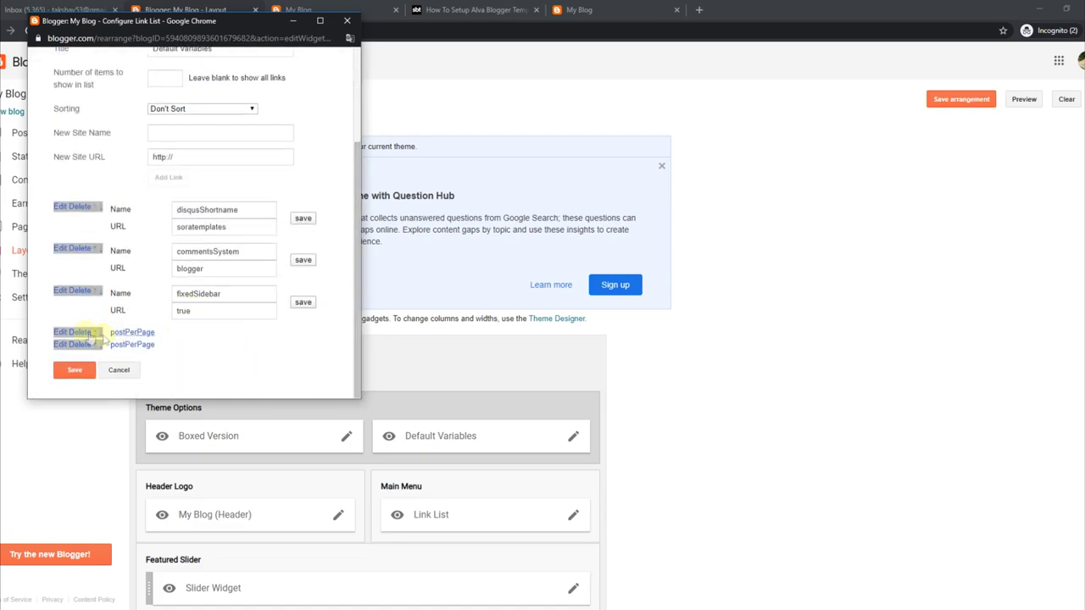
pyautogui.click(59, 331)
pyautogui.scroll(-3, 364, 356)
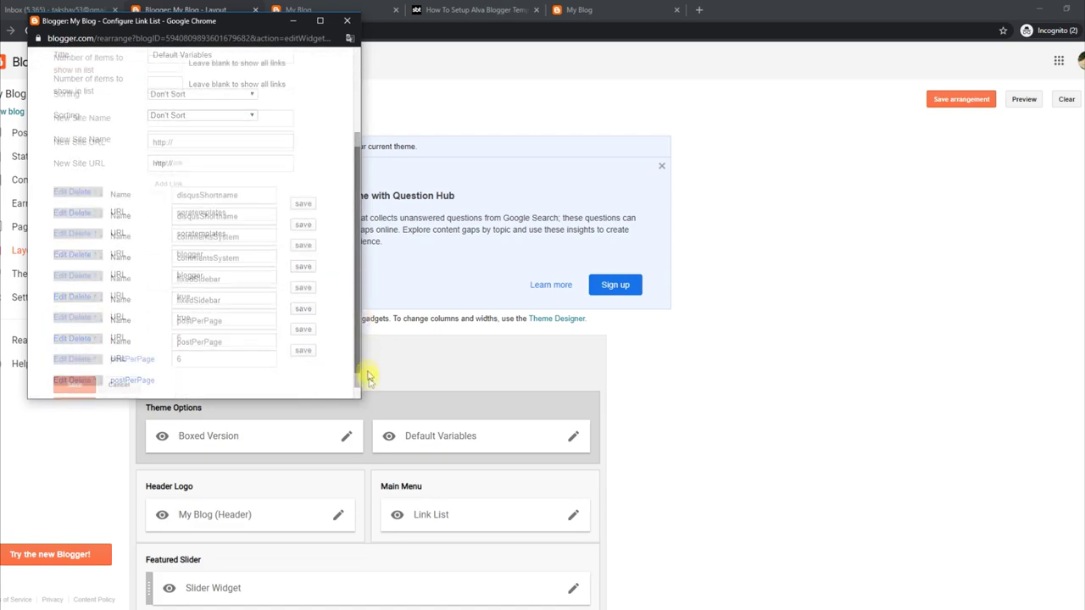
pyautogui.click(201, 333)
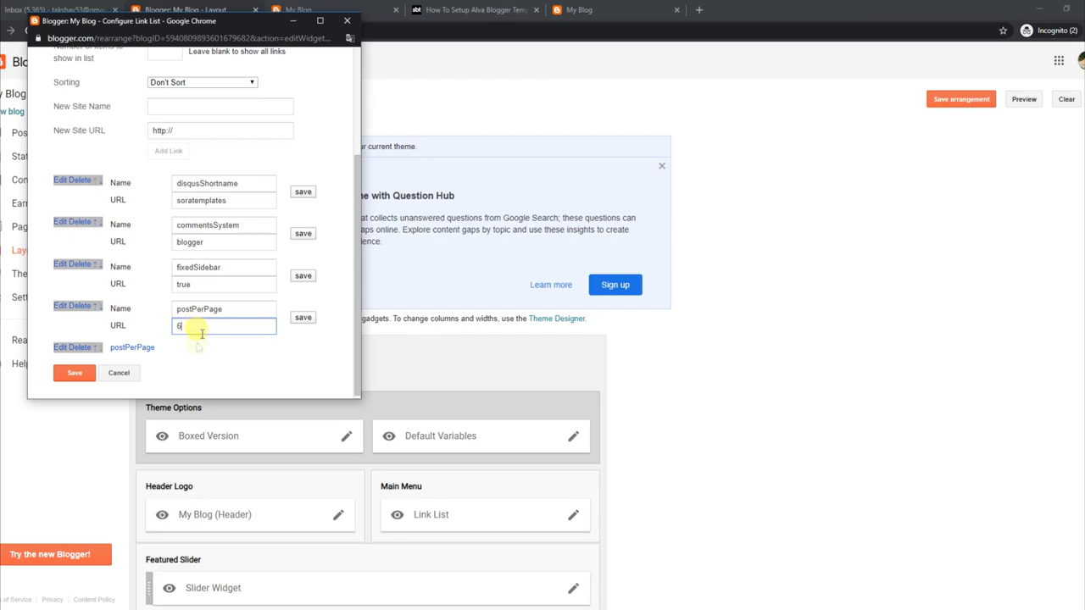
pyautogui.click(57, 351)
pyautogui.scroll(-5, 356, 288)
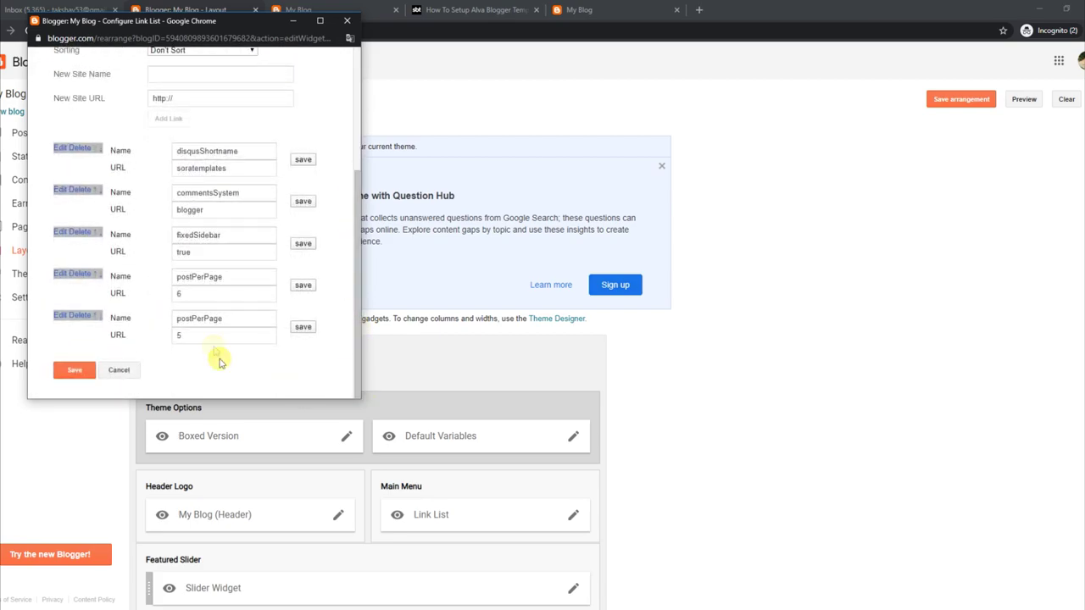
# - Save the Default Variables widget and reload the live blog
pyautogui.click(77, 374)
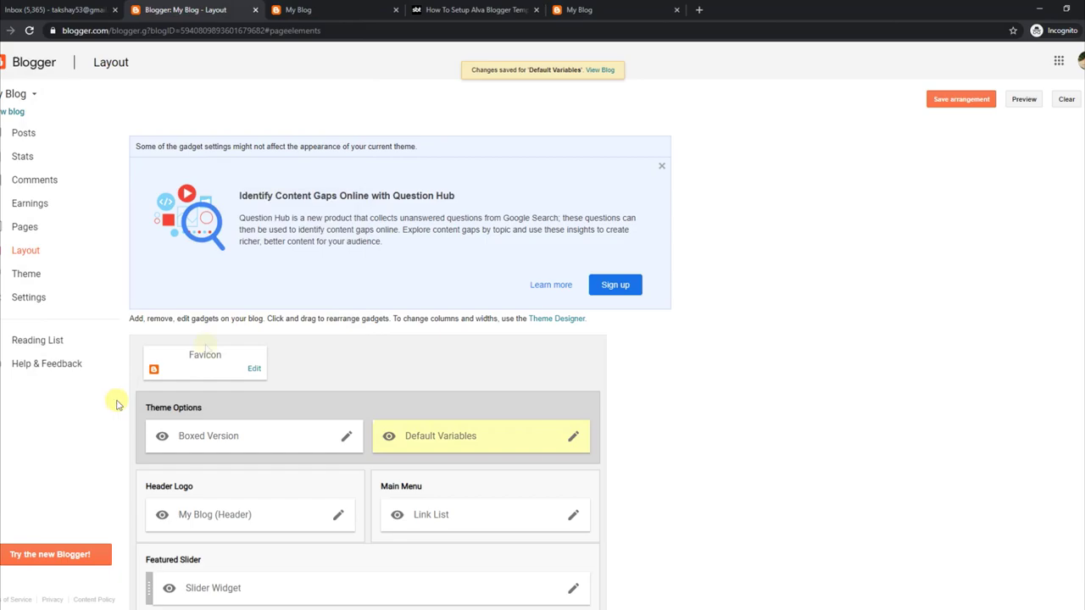
pyautogui.click(310, 9)
pyautogui.click(30, 31)
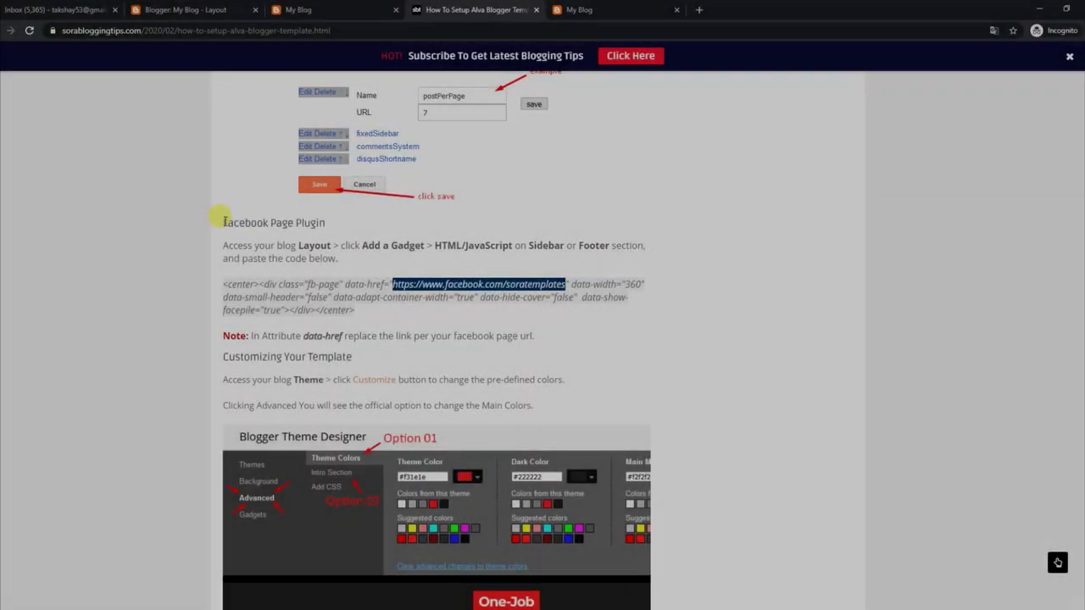
# - Read the Facebook Page Plugin instructions in the setup article and copy the plugin's embed code
pyautogui.moveTo(222, 221); pyautogui.dragTo(332, 220)
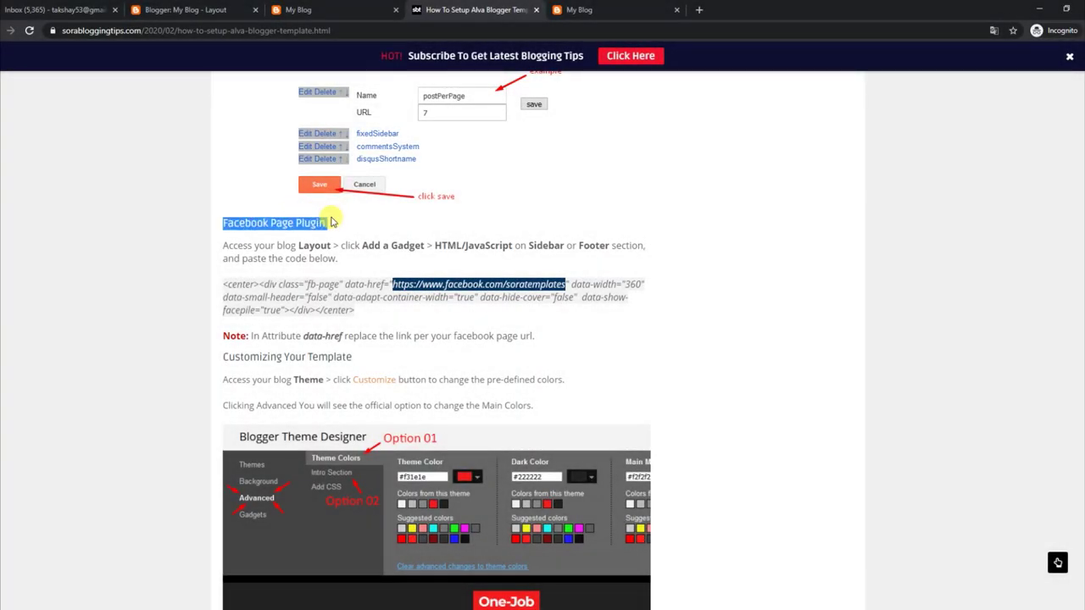
pyautogui.moveTo(227, 245); pyautogui.dragTo(432, 259)
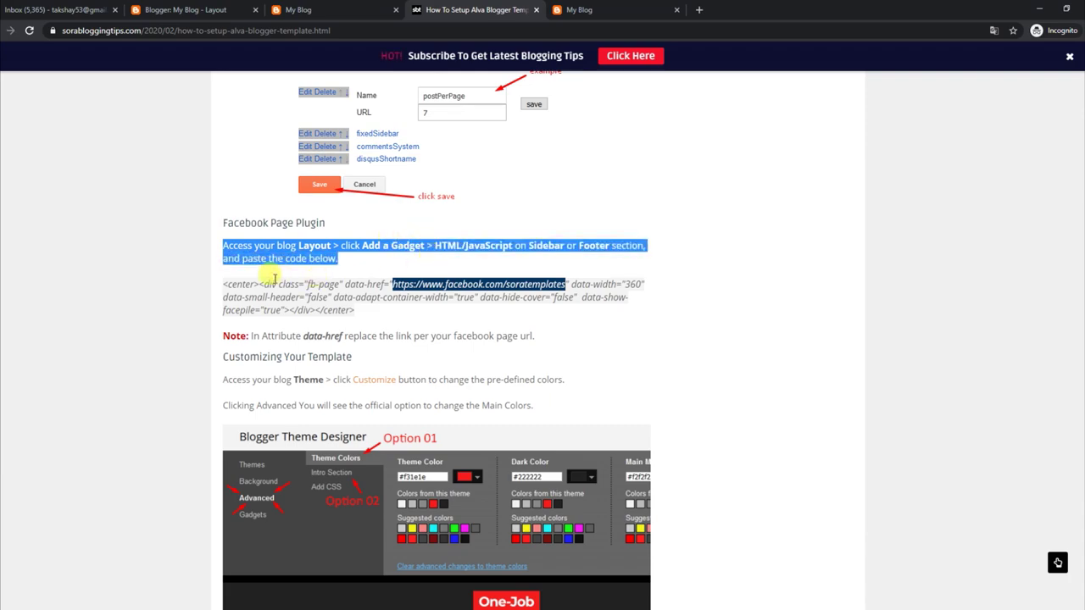
pyautogui.moveTo(225, 289); pyautogui.dragTo(380, 317)
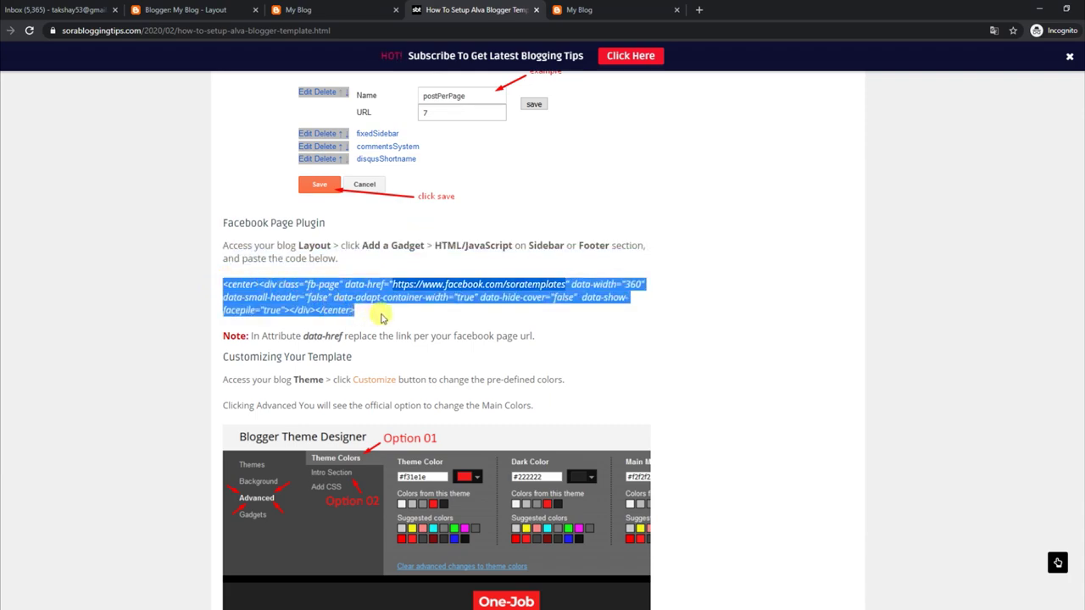
pyautogui.rightClick(332, 290)
pyautogui.click(360, 303)
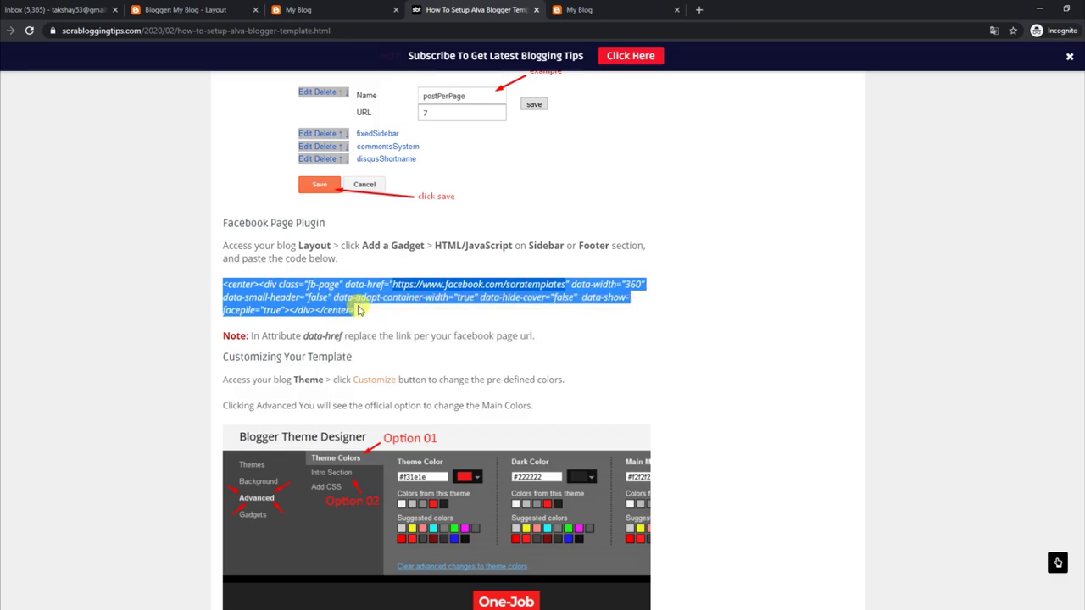
# - Look over the live blog and examine the code in the sidebar's Facebook gadget, closing the gadget without changes
pyautogui.click(373, 7)
pyautogui.scroll(-10, 538, 331)
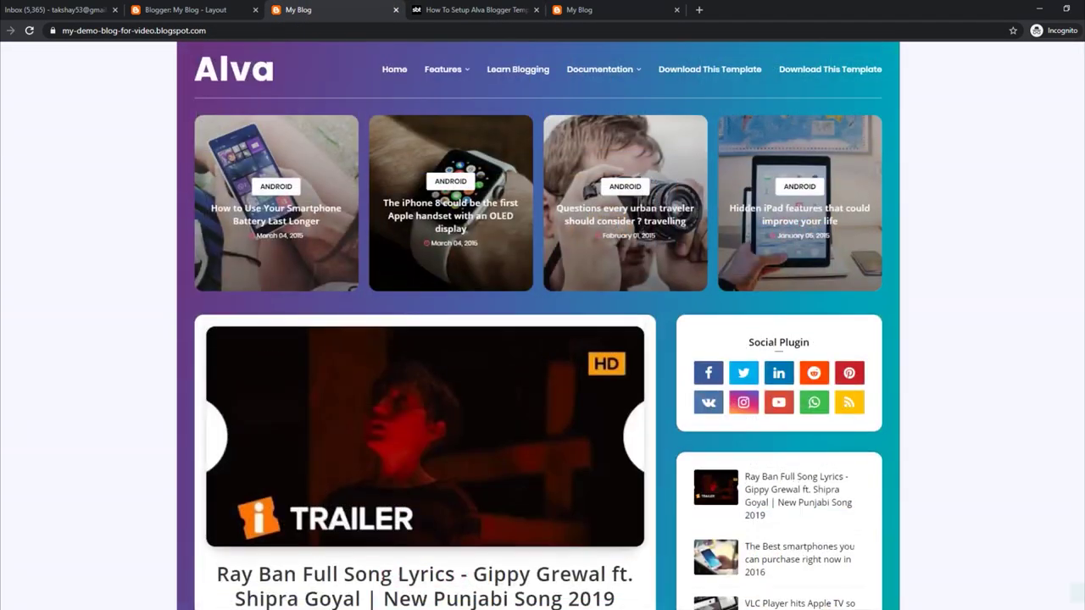
pyautogui.click(159, 11)
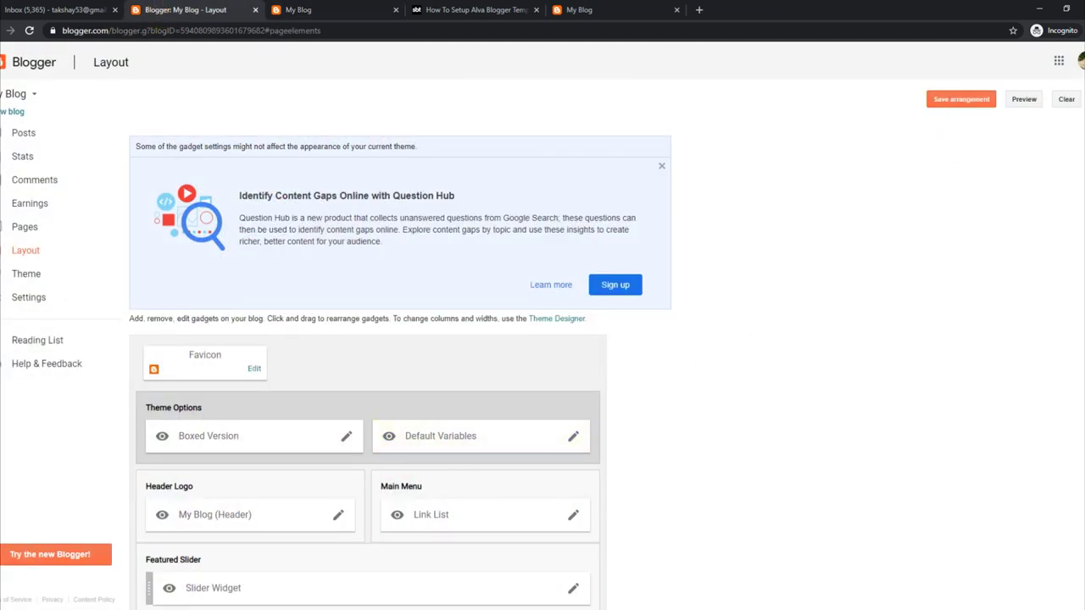
pyautogui.scroll(-6, 364, 356)
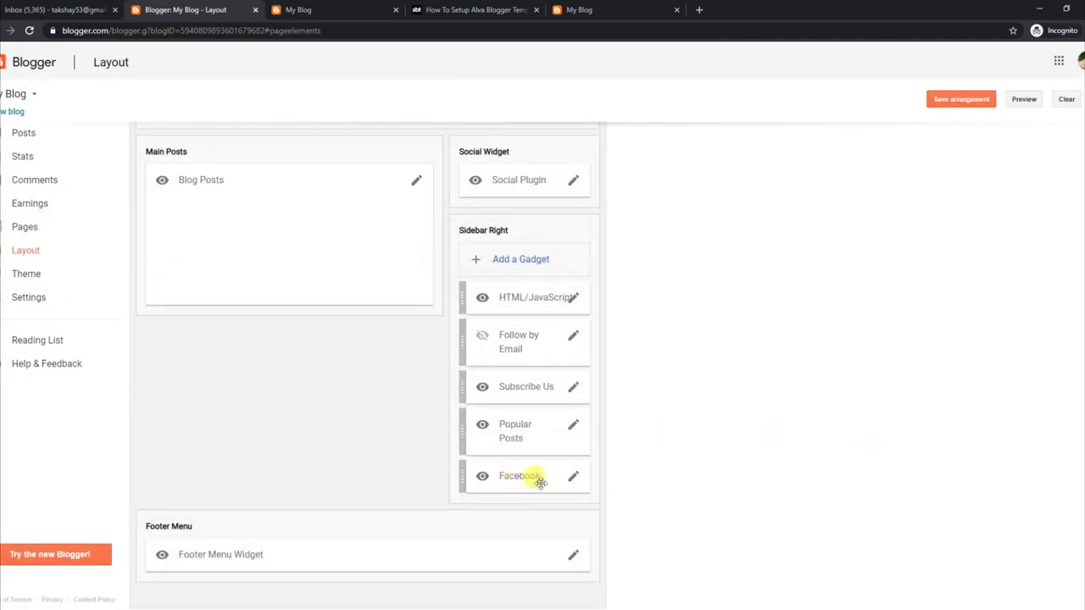
pyautogui.click(573, 480)
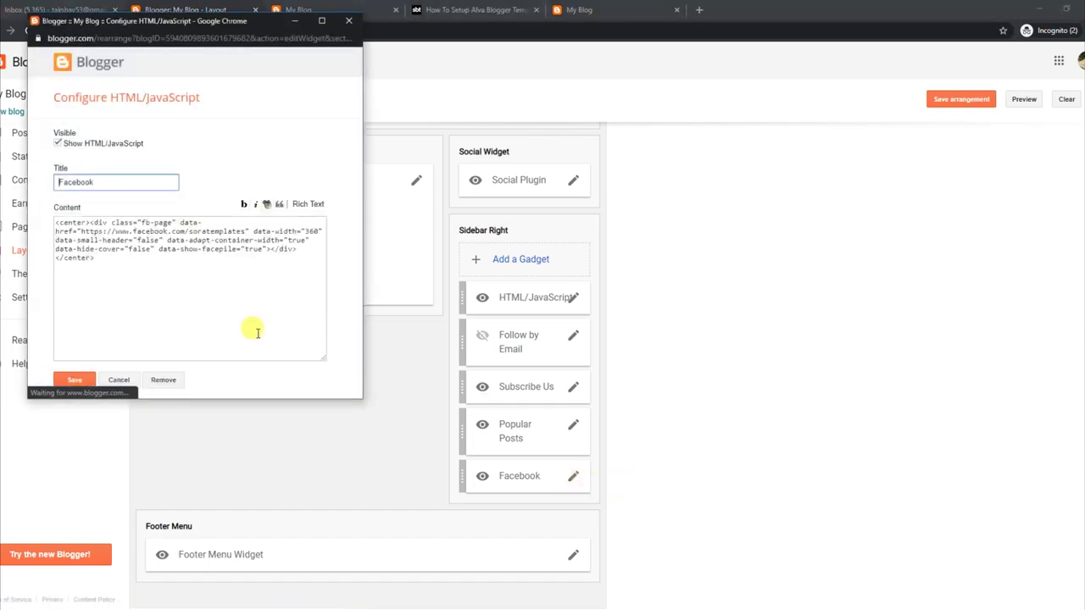
pyautogui.click(346, 17)
pyautogui.click(346, 12)
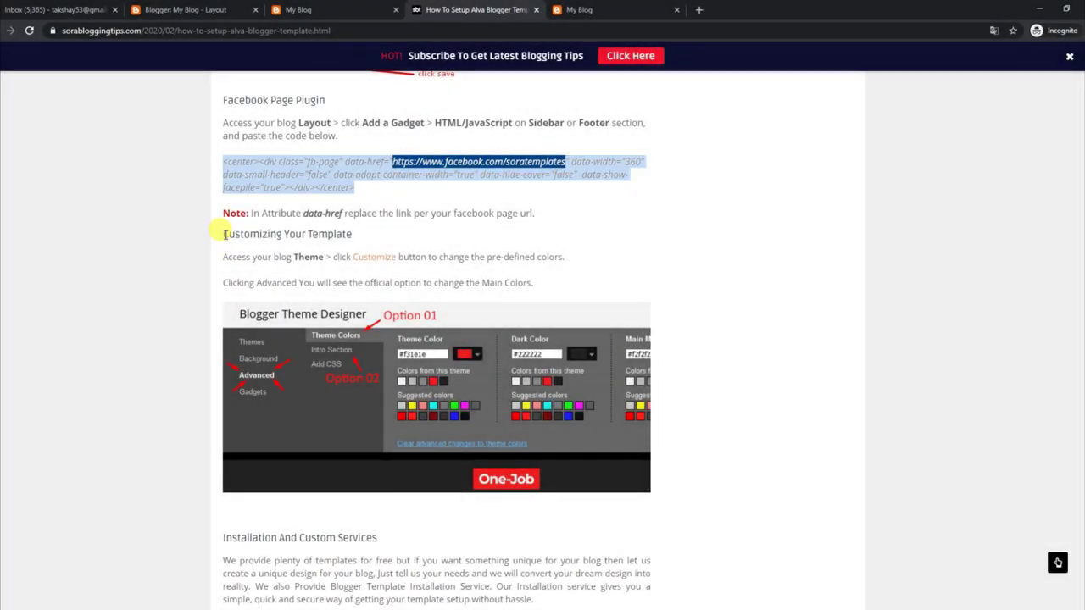
# - Read the Customizing Your Template instructions on changing the pre-defined and main colors in the setup article
pyautogui.moveTo(223, 234); pyautogui.dragTo(354, 237)
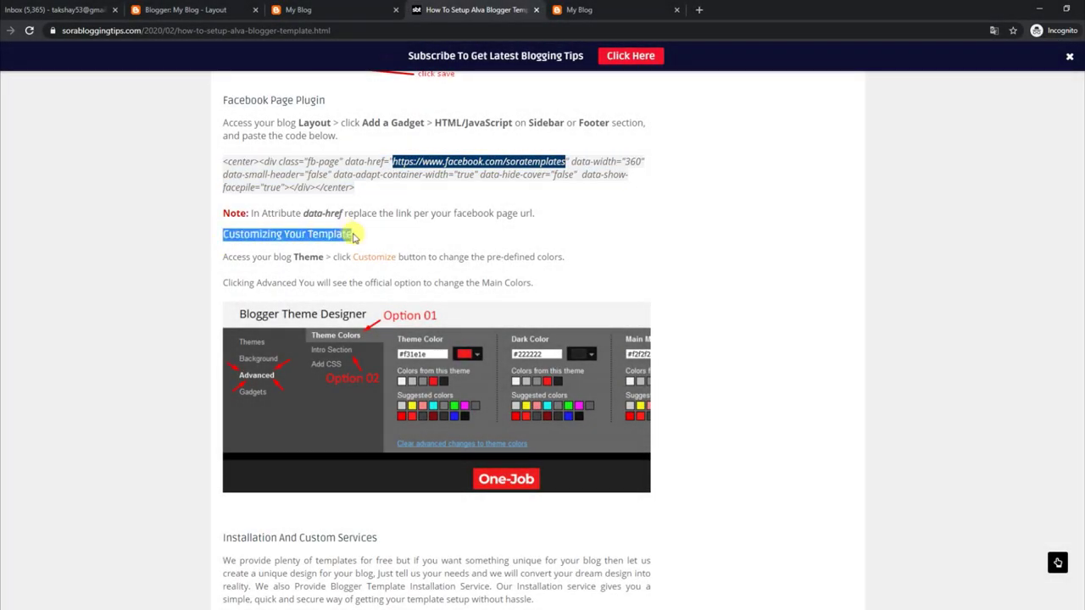
pyautogui.moveTo(227, 256); pyautogui.dragTo(566, 267)
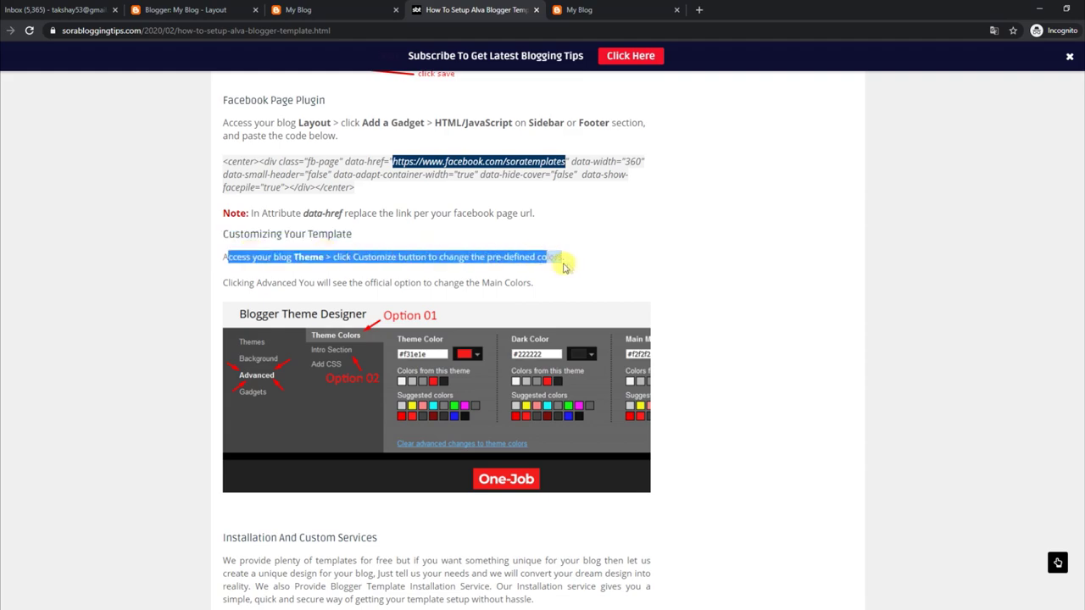
pyautogui.moveTo(227, 284); pyautogui.dragTo(533, 287)
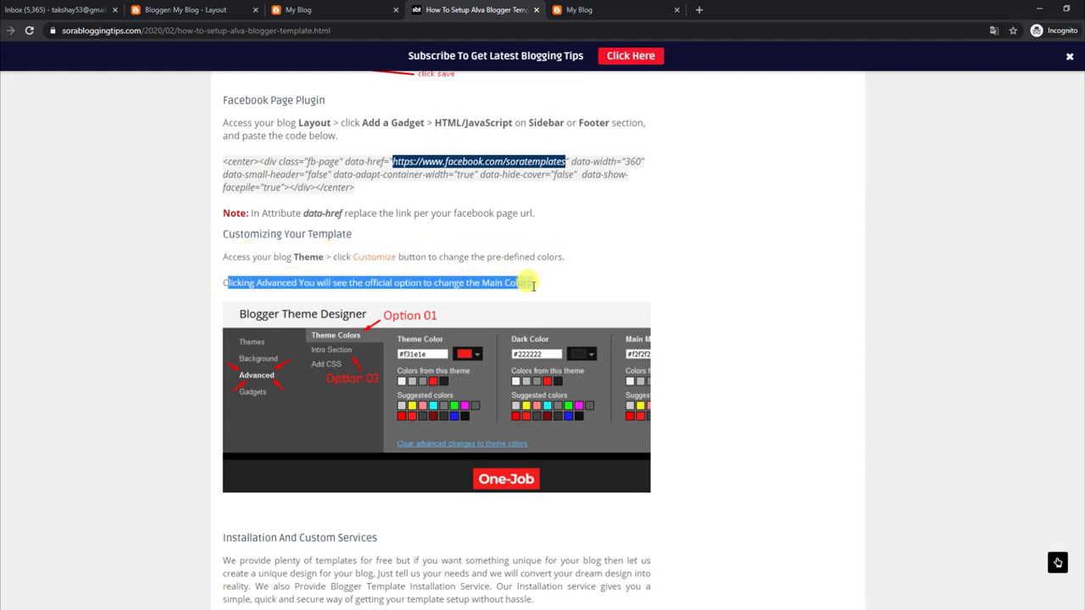
# - Open the blog's theme in the Blogger Theme Designer and show its background settings
pyautogui.click(184, 10)
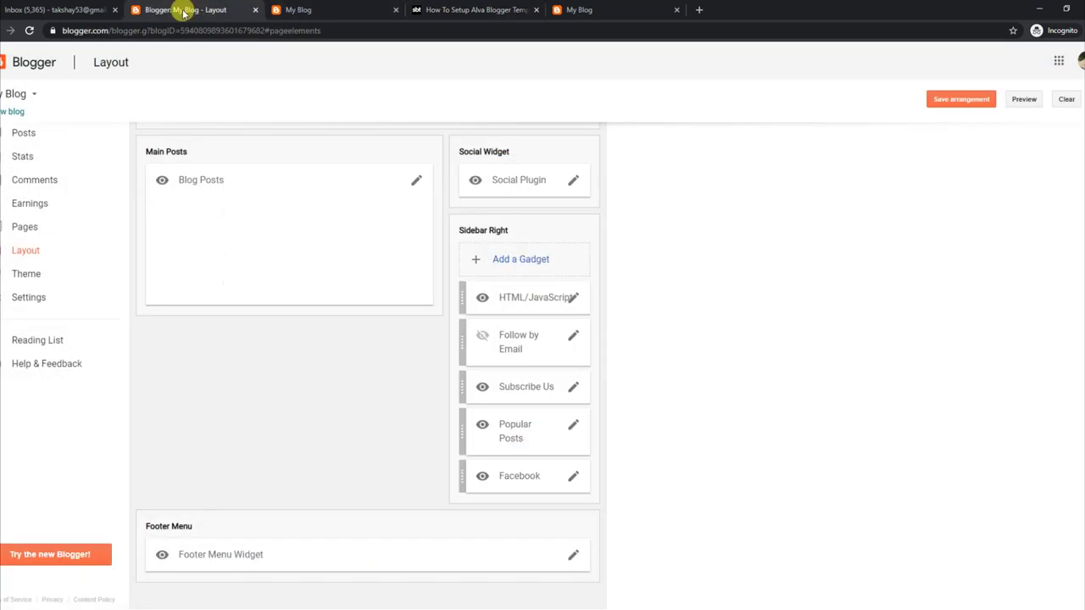
pyautogui.click(40, 277)
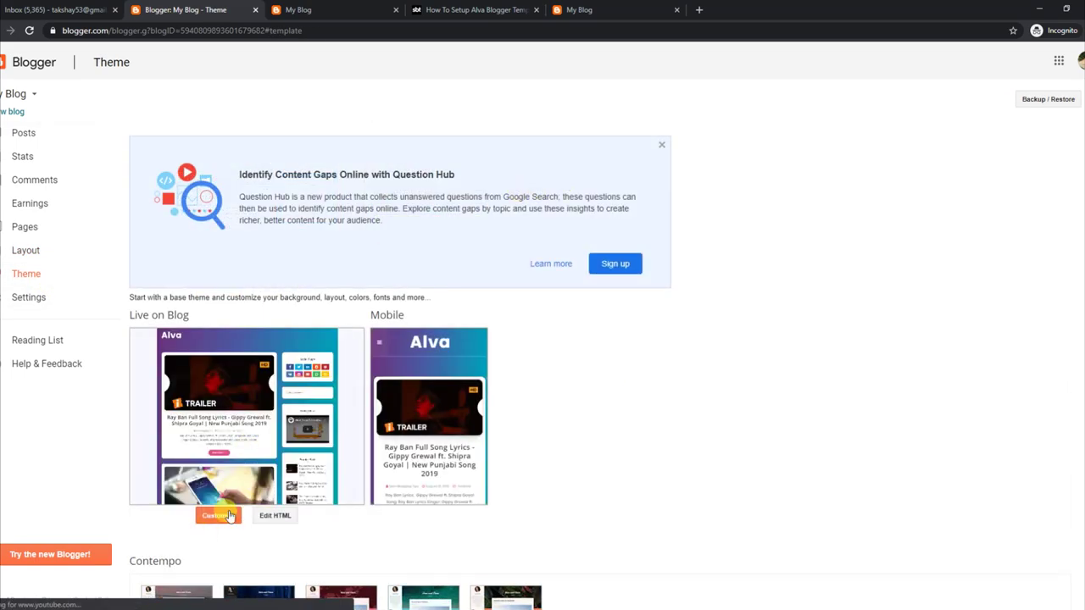
pyautogui.click(219, 515)
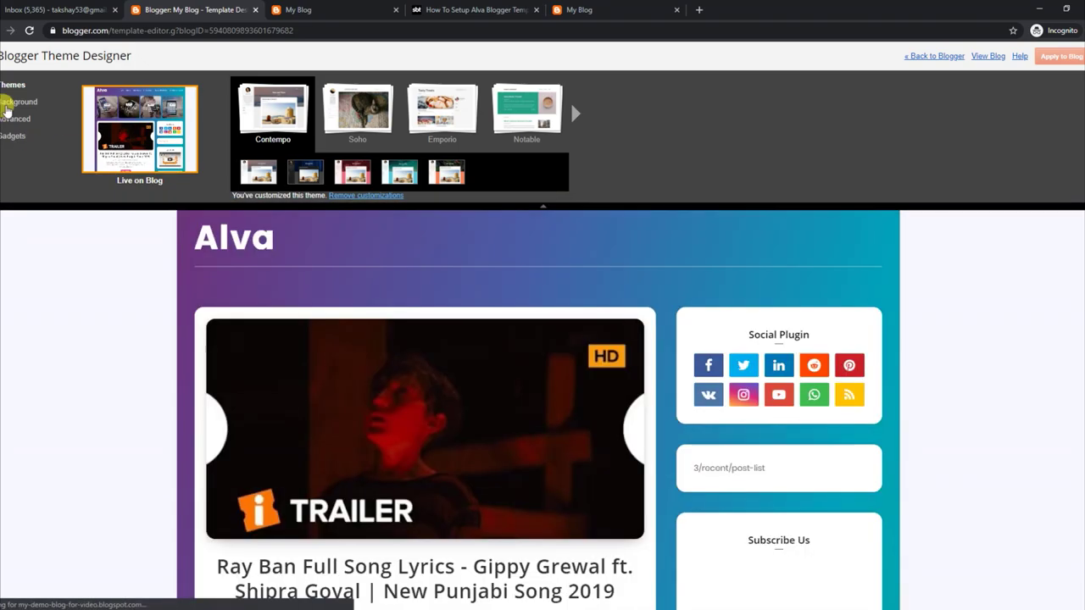
pyautogui.click(10, 100)
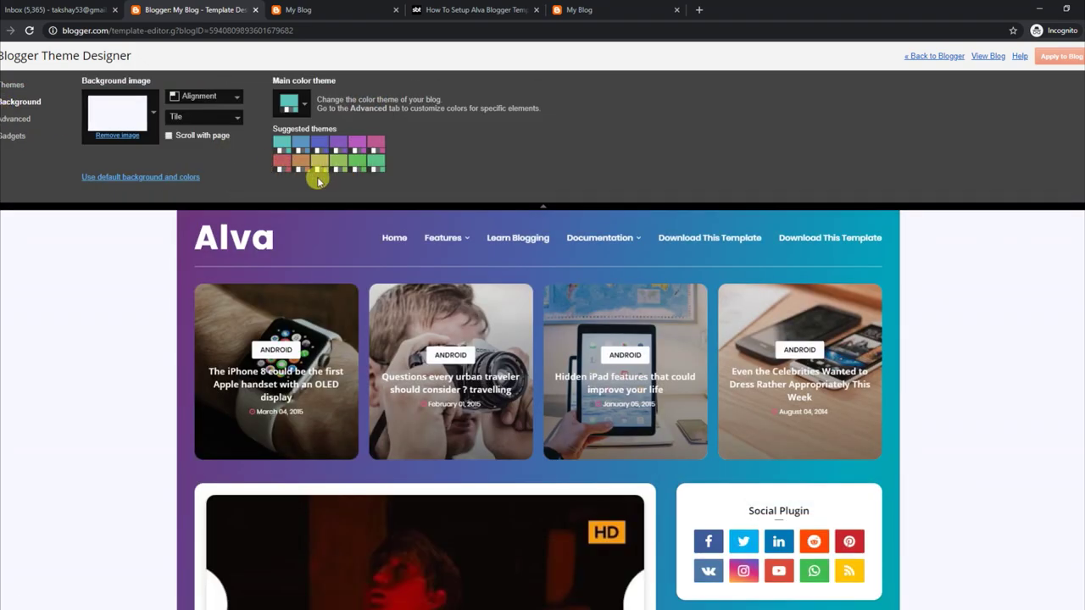
# - Choose the pink suggested theme as the main color theme, collapse the designer controls and examine the page preview
pyautogui.click(292, 164)
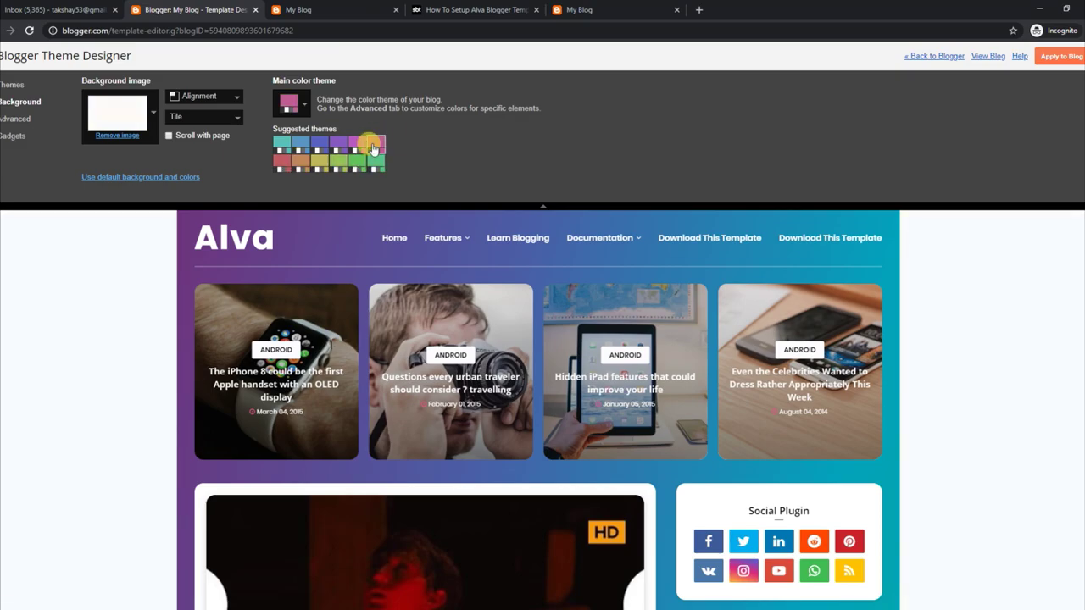
pyautogui.click(543, 206)
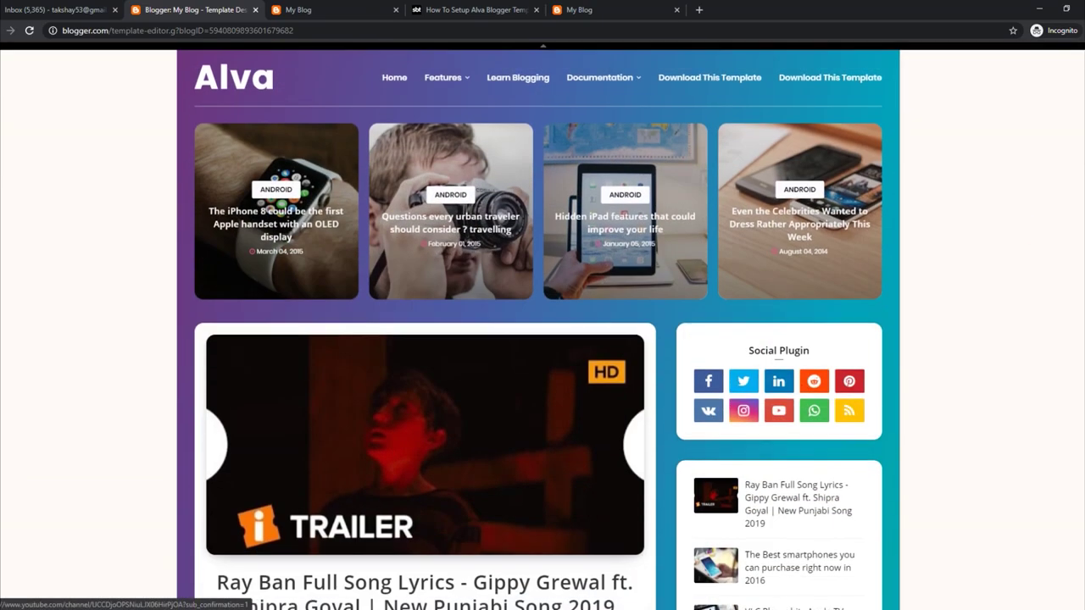
pyautogui.scroll(-6, 543, 339)
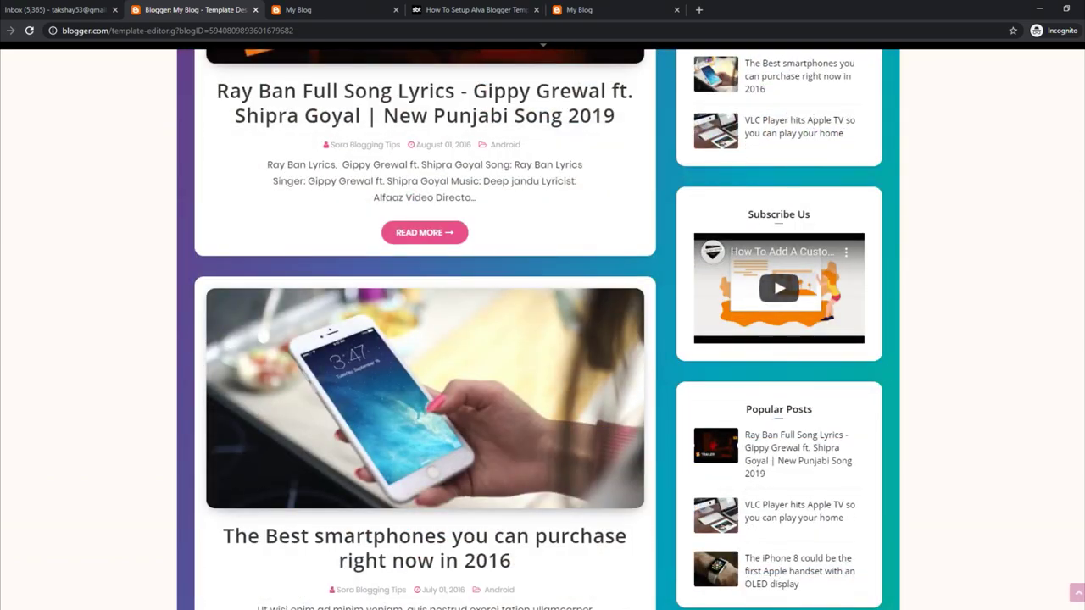